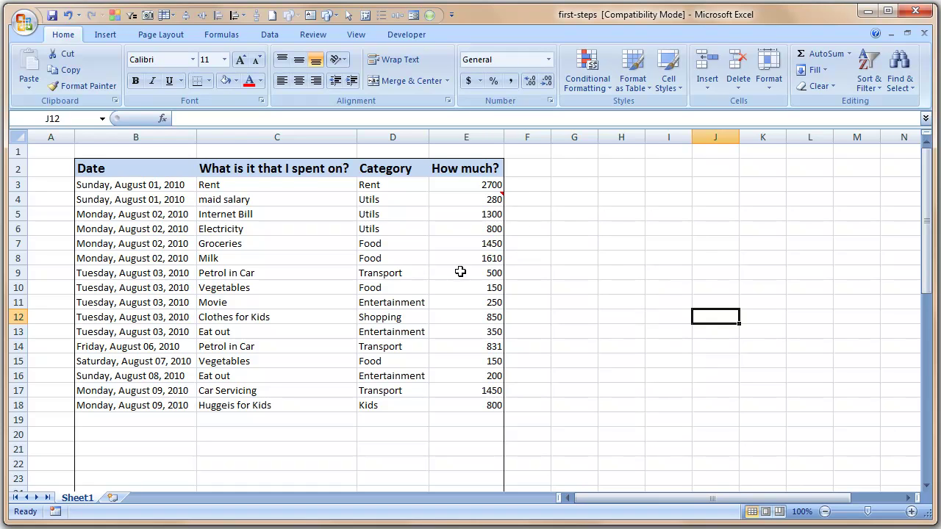
Examine the expense amounts in the How much? column by selecting the range E3:E18
{"action": "left_click_drag", "start_coordinate": [488, 185], "coordinate": [487, 398]}
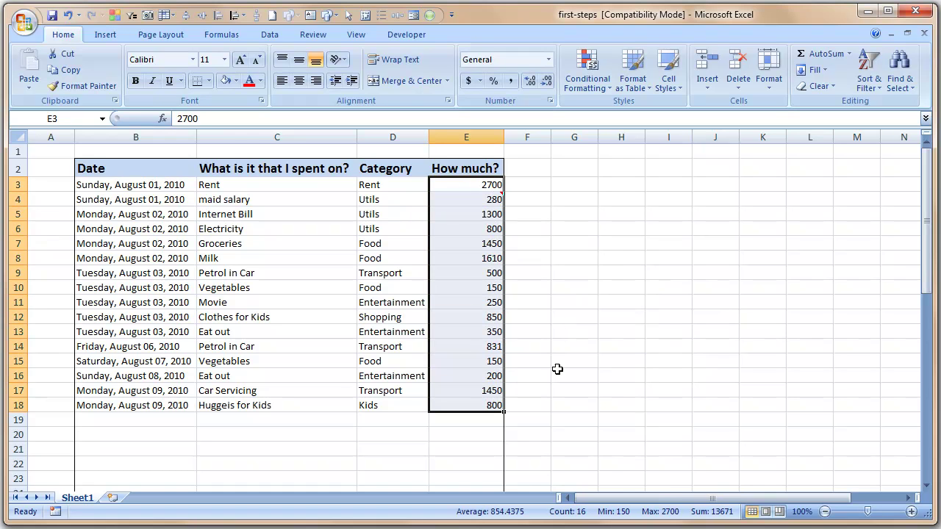
{"action": "left_click", "coordinate": [582, 230]}
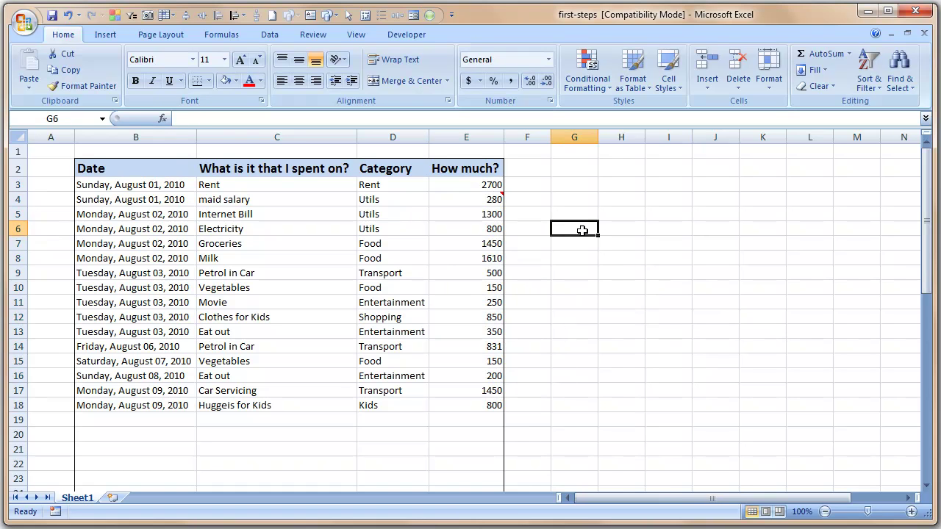
{"action": "left_click_drag", "start_coordinate": [489, 185], "coordinate": [466, 410]}
{"action": "left_click", "coordinate": [478, 186]}
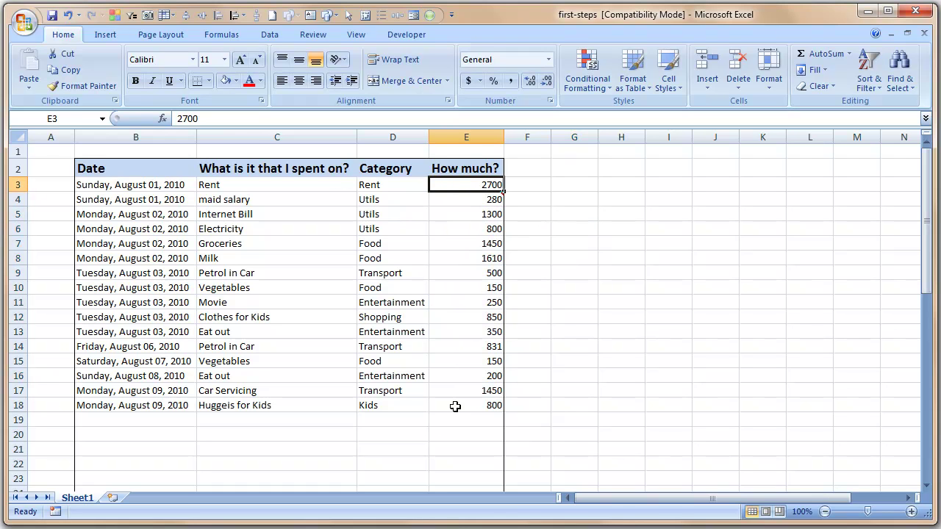
{"action": "left_click_drag", "start_coordinate": [456, 405], "coordinate": [466, 185]}
{"action": "mouse_move", "coordinate": [475, 195]}
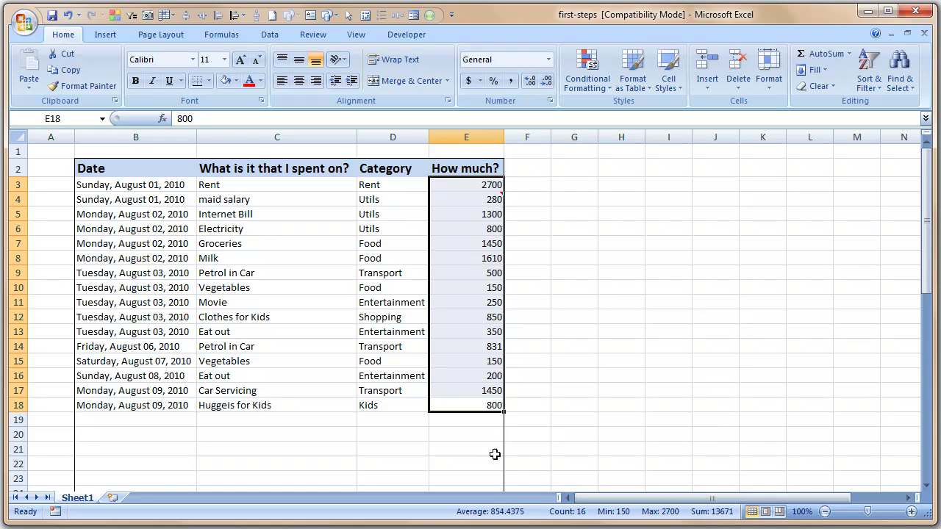
{"action": "left_click", "coordinate": [466, 149]}
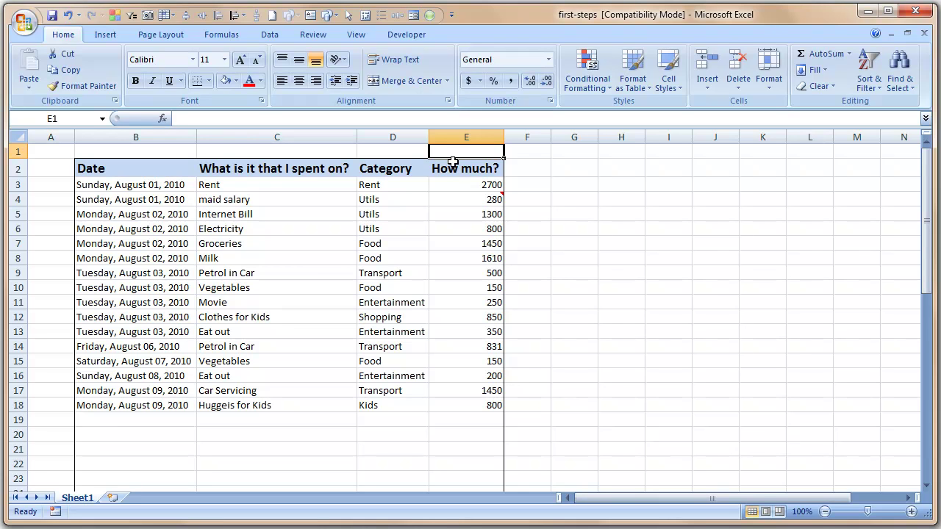
{"action": "left_click_drag", "start_coordinate": [454, 184], "coordinate": [450, 397]}
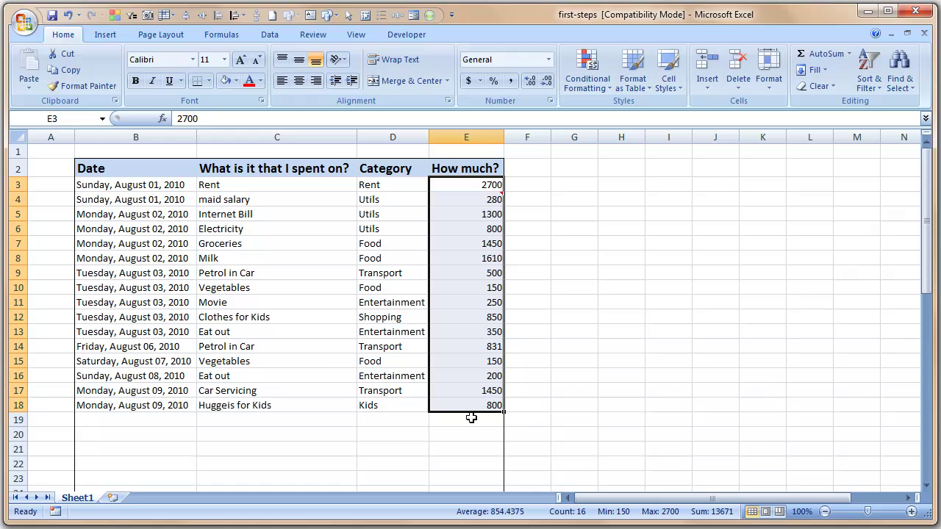
Enter the formula =SUM(E3:E18) in cell E1, above the How much? header, to total the expenses
{"action": "left_click", "coordinate": [443, 152]}
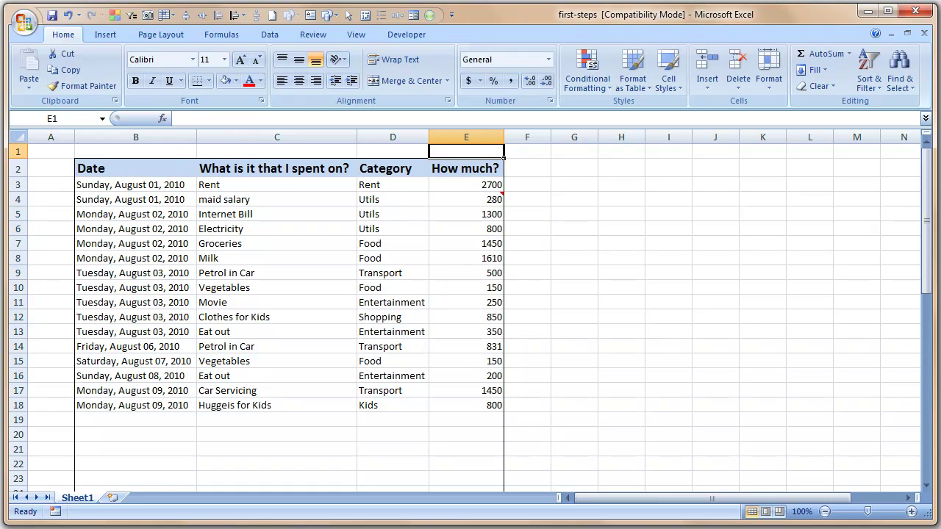
{"action": "type", "text": "=sum("}
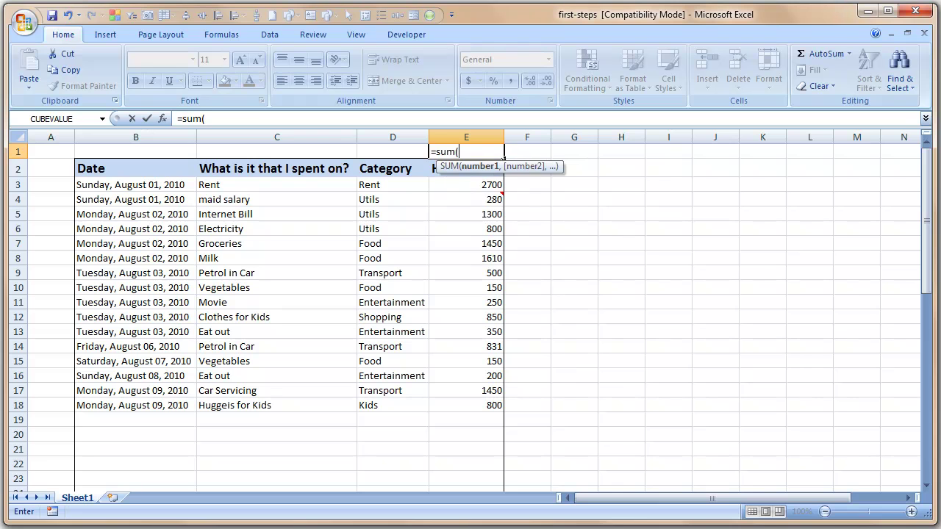
{"action": "key", "text": "Down"}
{"action": "key", "text": "Down"}
{"action": "key", "text": "ctrl+shift+Down"}
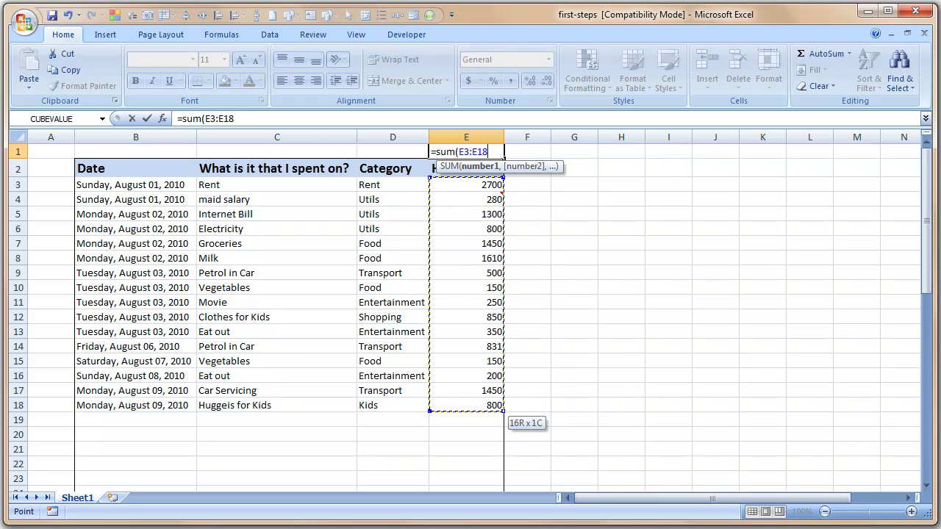
{"action": "type", "text": ")"}
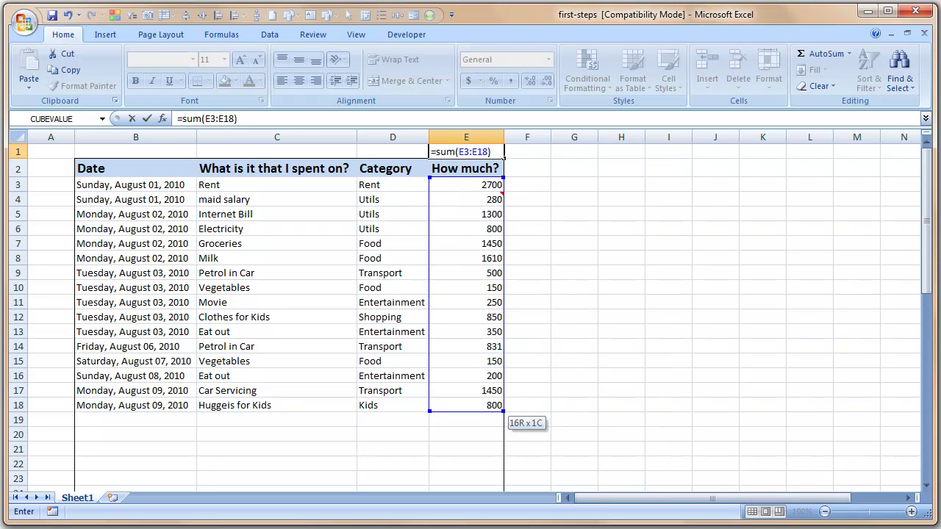
{"action": "key", "text": "Return"}
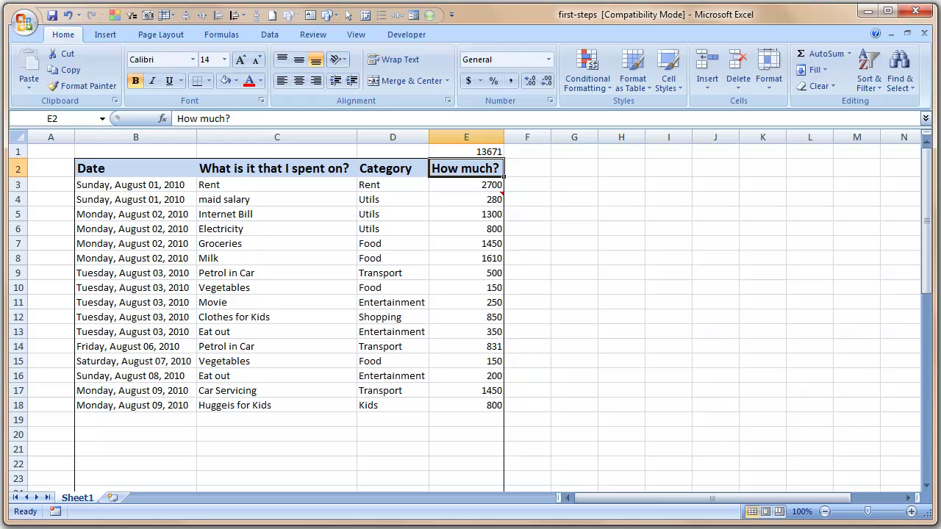
Open the SUM formula in E1 and examine its equals sign, function name and bracketed cell range
{"action": "left_click", "coordinate": [466, 151]}
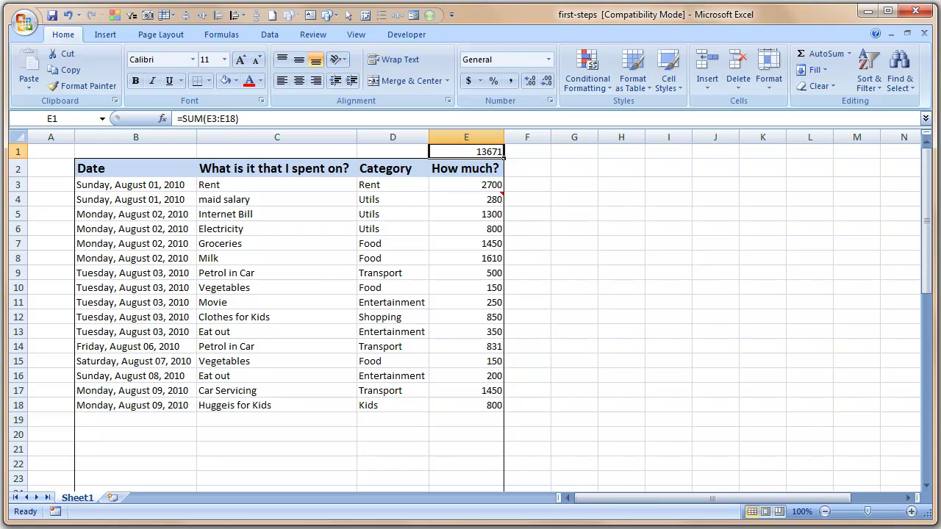
{"action": "key", "text": "F2"}
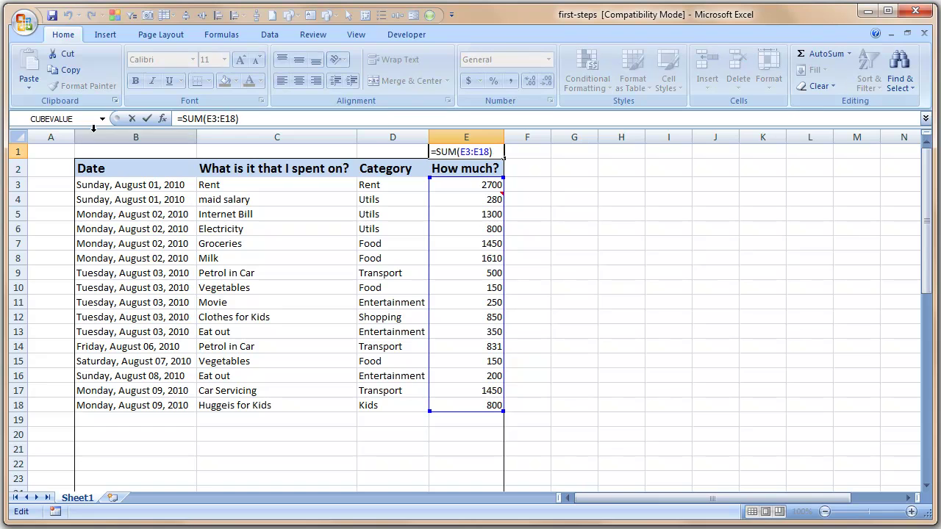
{"action": "left_click_drag", "start_coordinate": [185, 119], "coordinate": [178, 118]}
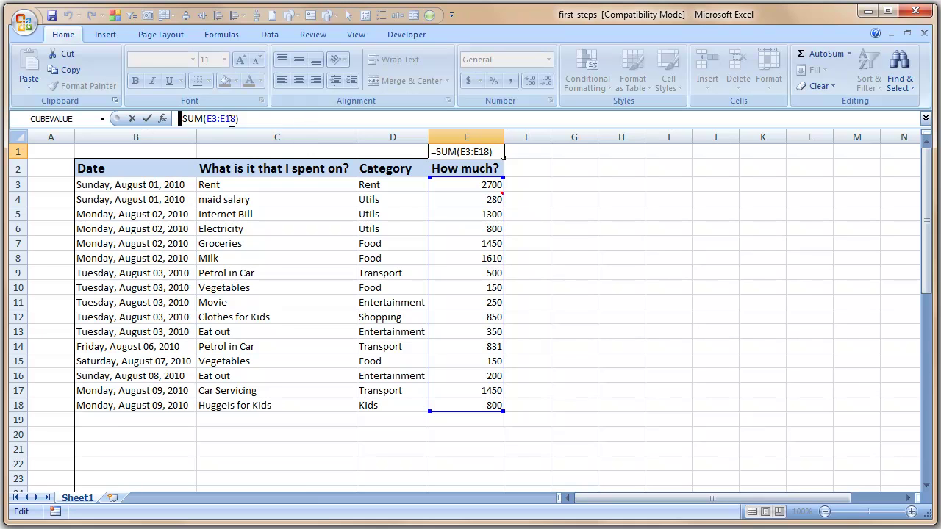
{"action": "double_click", "coordinate": [191, 119]}
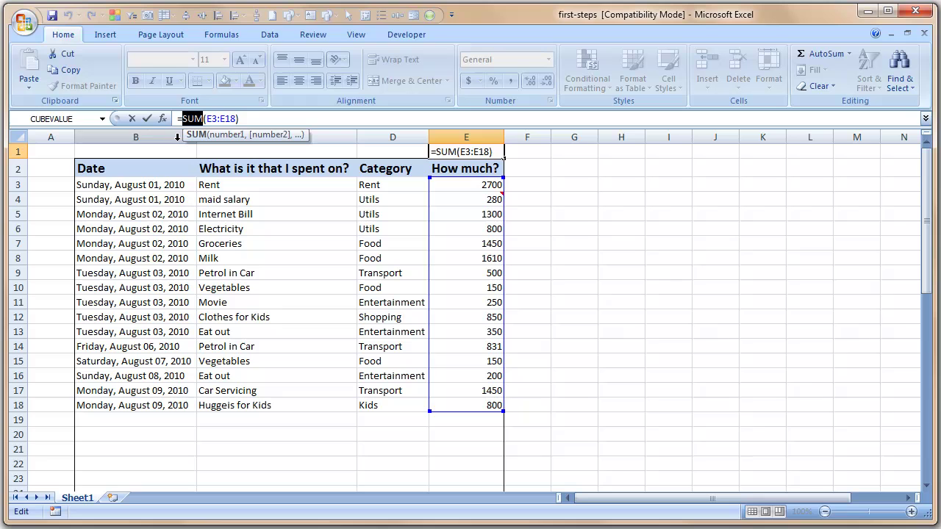
{"action": "left_click", "coordinate": [205, 118]}
{"action": "key", "text": "Right"}
{"action": "key", "text": "Right"}
{"action": "key", "text": "Right"}
{"action": "key", "text": "Right"}
{"action": "key", "text": "Right"}
{"action": "key", "text": "Right"}
{"action": "key", "text": "Right"}
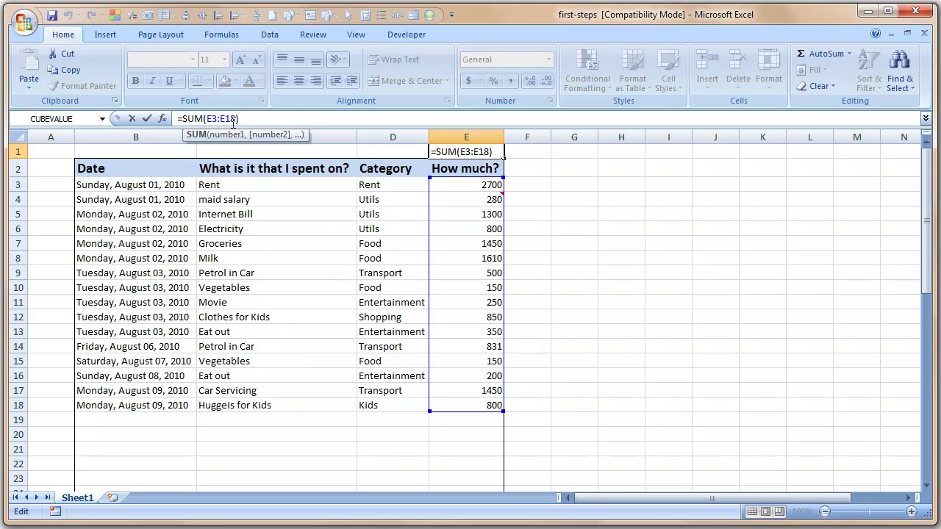
{"action": "left_click", "coordinate": [205, 119]}
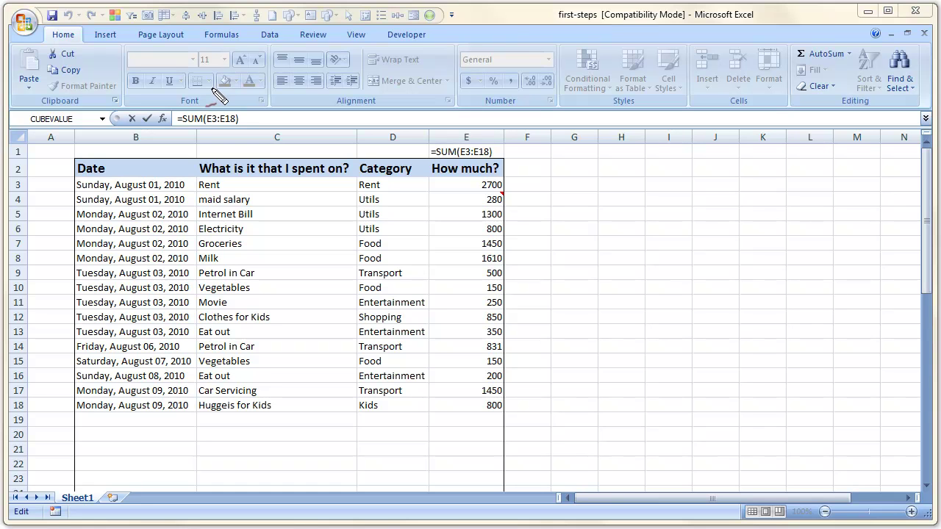
{"action": "mouse_move", "coordinate": [192, 114]}
{"action": "left_mouse_down"}
{"action": "mouse_move", "coordinate": [176, 132]}
{"action": "mouse_move", "coordinate": [197, 122]}
{"action": "mouse_move", "coordinate": [184, 118]}
{"action": "left_mouse_up"}
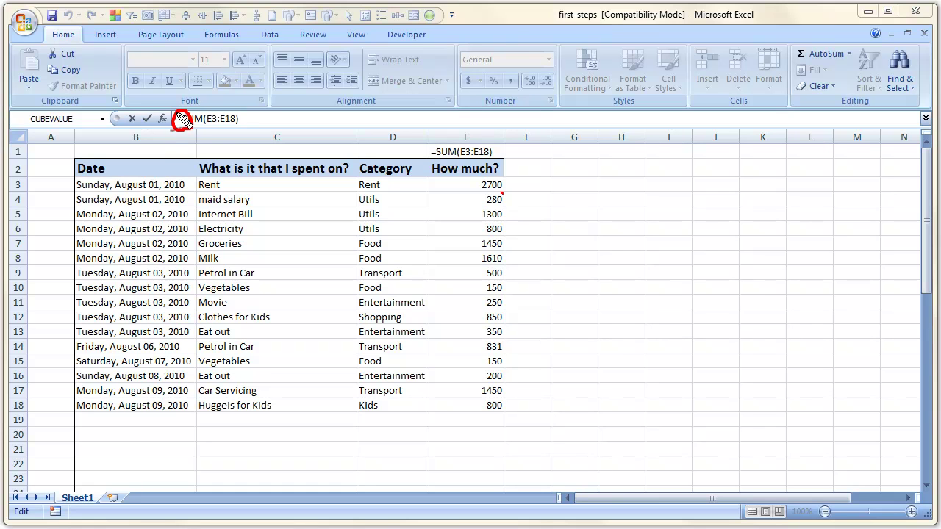
{"action": "left_click_drag", "start_coordinate": [175, 155], "coordinate": [184, 157]}
{"action": "mouse_move", "coordinate": [442, 145]}
{"action": "left_mouse_down"}
{"action": "mouse_move", "coordinate": [435, 157]}
{"action": "mouse_move", "coordinate": [444, 172]}
{"action": "mouse_move", "coordinate": [464, 163]}
{"action": "mouse_move", "coordinate": [442, 143]}
{"action": "left_mouse_up"}
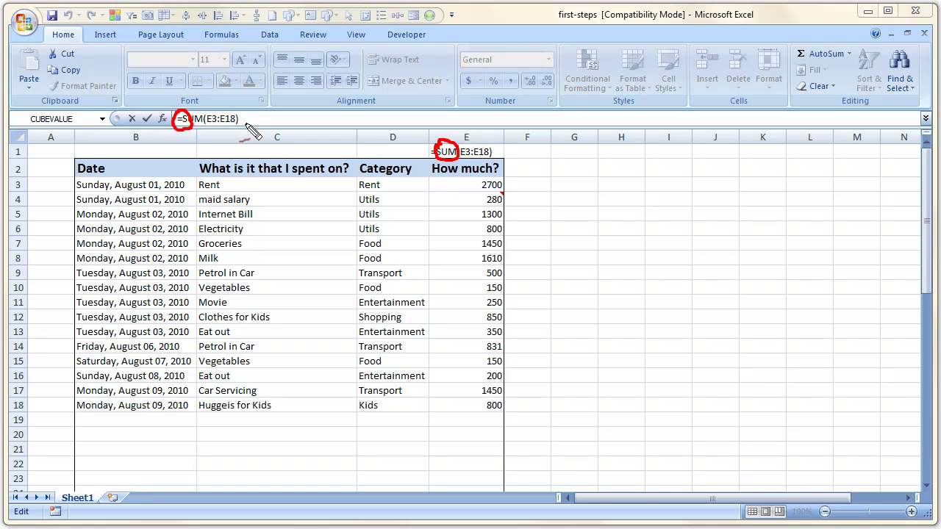
{"action": "left_click_drag", "start_coordinate": [236, 122], "coordinate": [284, 165]}
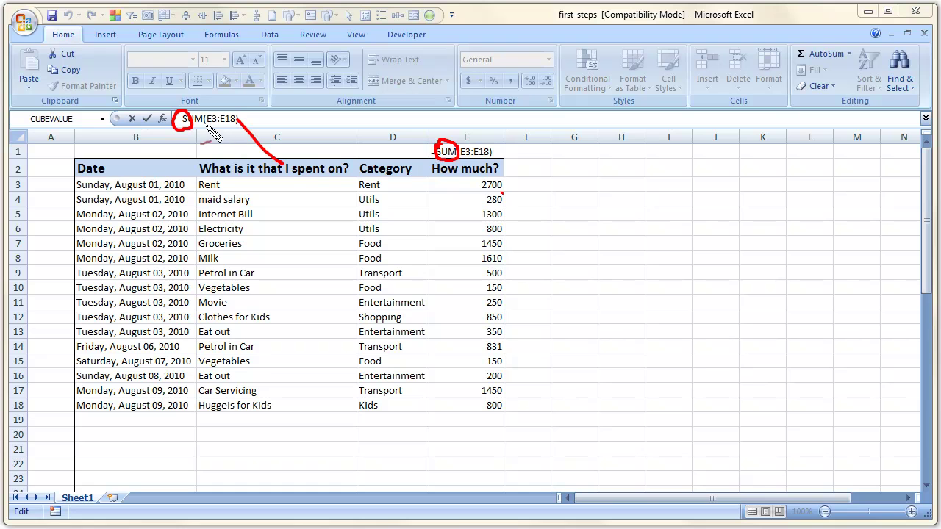
{"action": "mouse_move", "coordinate": [212, 132]}
{"action": "left_mouse_down"}
{"action": "mouse_move", "coordinate": [264, 166]}
{"action": "mouse_move", "coordinate": [283, 165]}
{"action": "mouse_move", "coordinate": [313, 209]}
{"action": "left_mouse_up"}
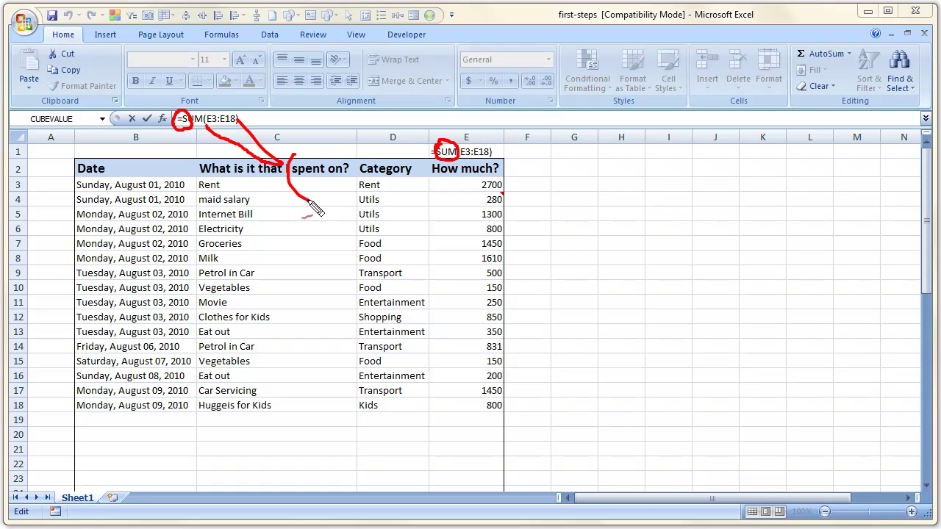
{"action": "left_click_drag", "start_coordinate": [339, 152], "coordinate": [367, 213]}
{"action": "key", "text": "Escape"}
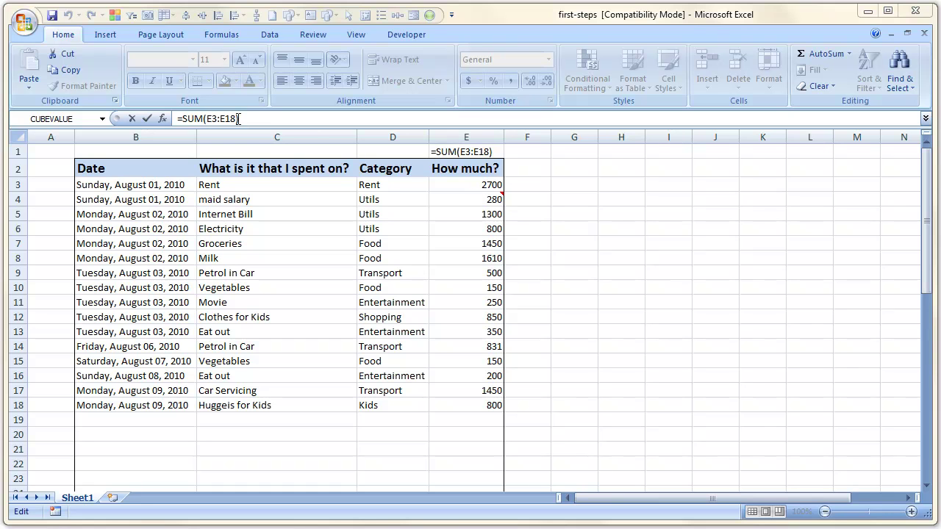
Review the closing bracket and the referenced range of the formula in E1, and leave the cell unedited
{"action": "left_click", "coordinate": [261, 119]}
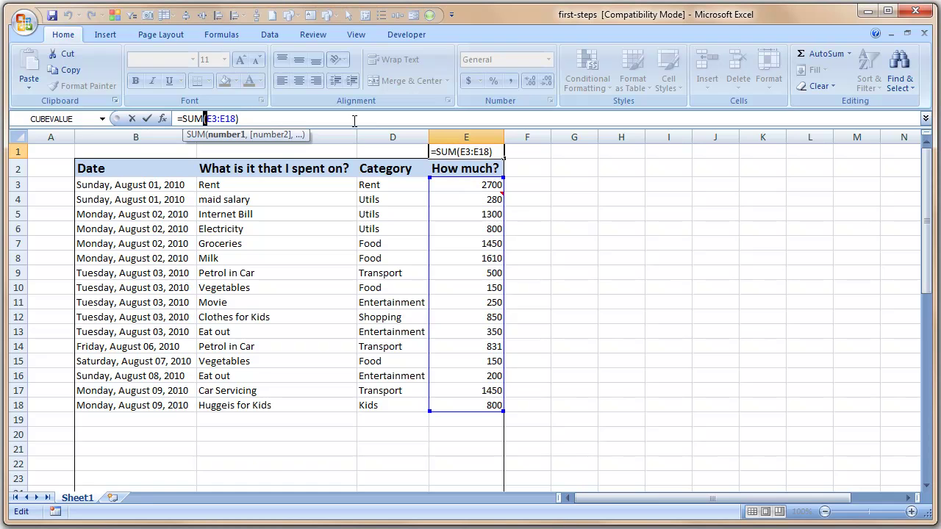
{"action": "left_click", "coordinate": [243, 118]}
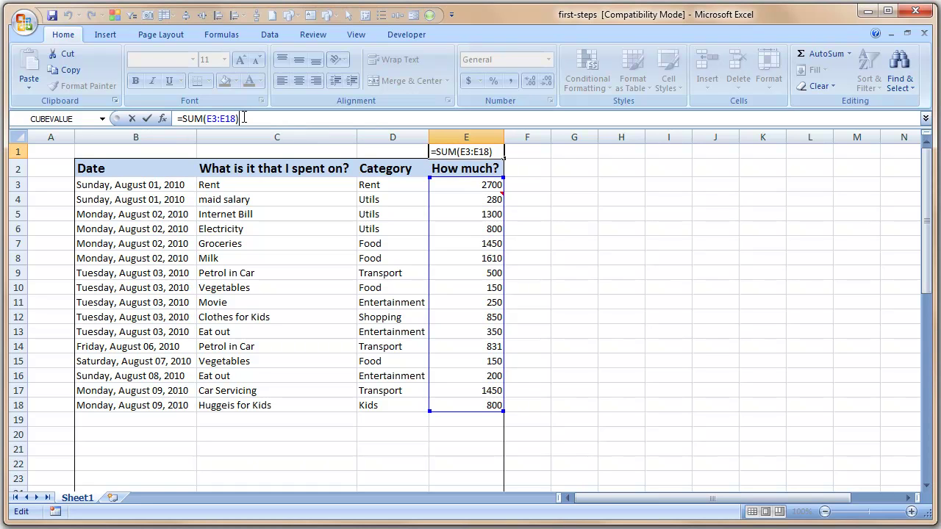
{"action": "left_click", "coordinate": [494, 151]}
{"action": "left_click_drag", "start_coordinate": [485, 179], "coordinate": [484, 179]}
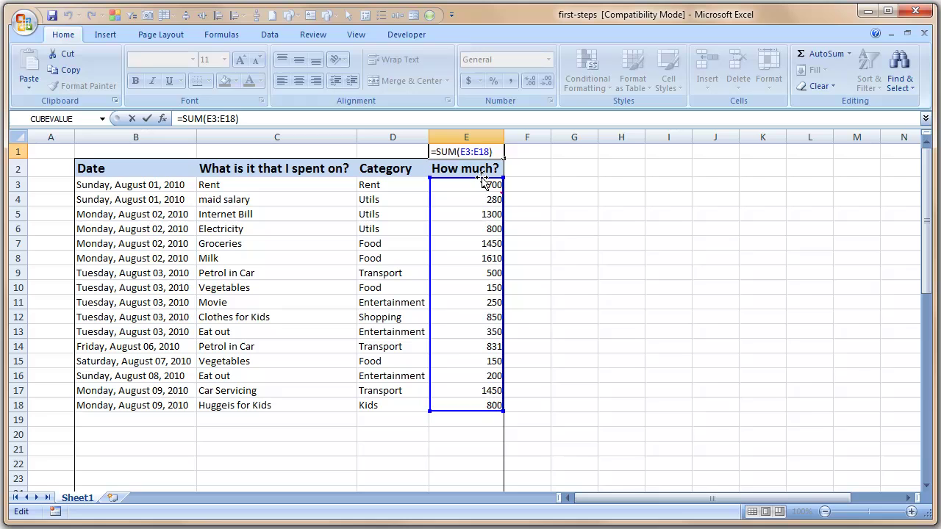
{"action": "key", "text": "Return"}
{"action": "key", "text": "Up"}
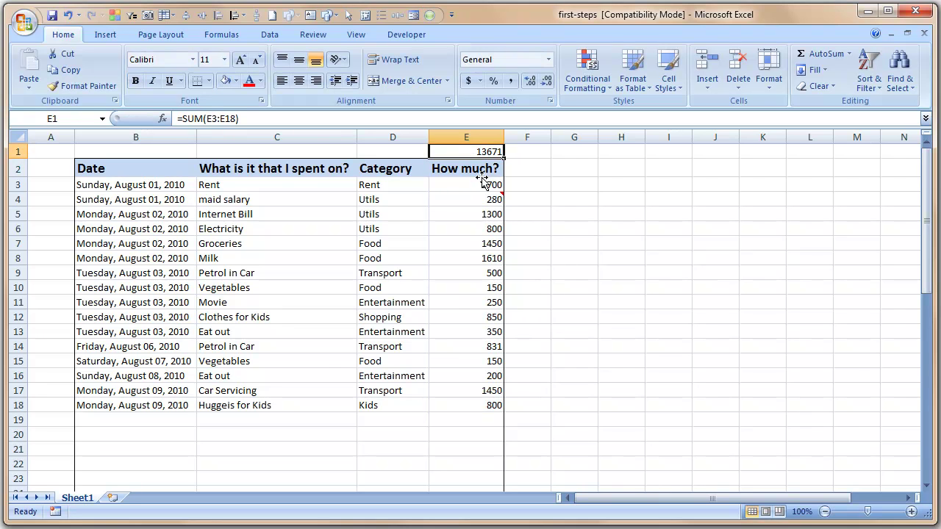
{"action": "key", "text": "F2"}
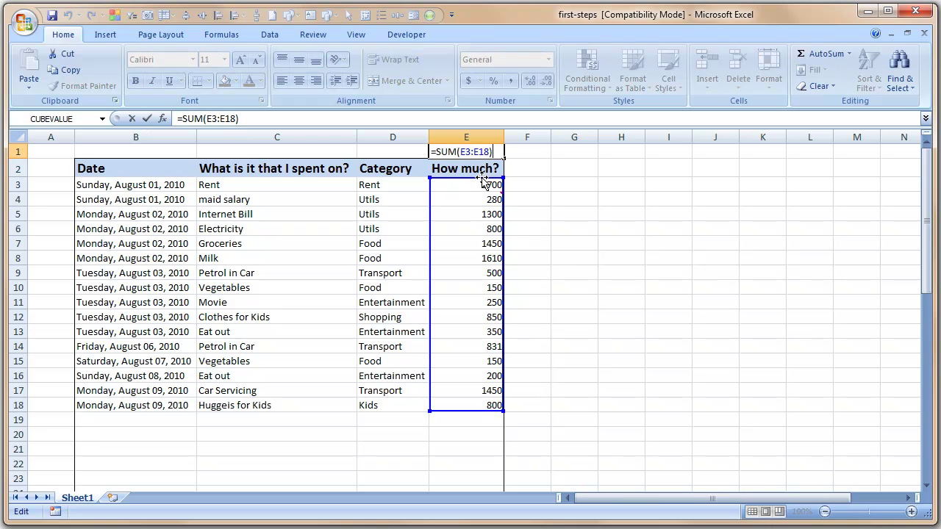
{"action": "key", "text": "Escape"}
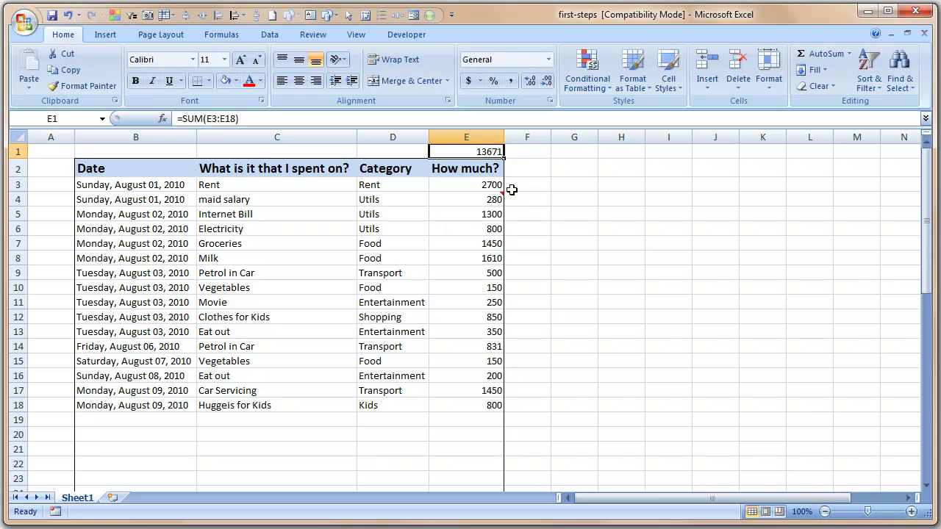
Enter the formula =SUM(100,200,300) in cell F1 to add three typed numbers
{"action": "left_click", "coordinate": [533, 169]}
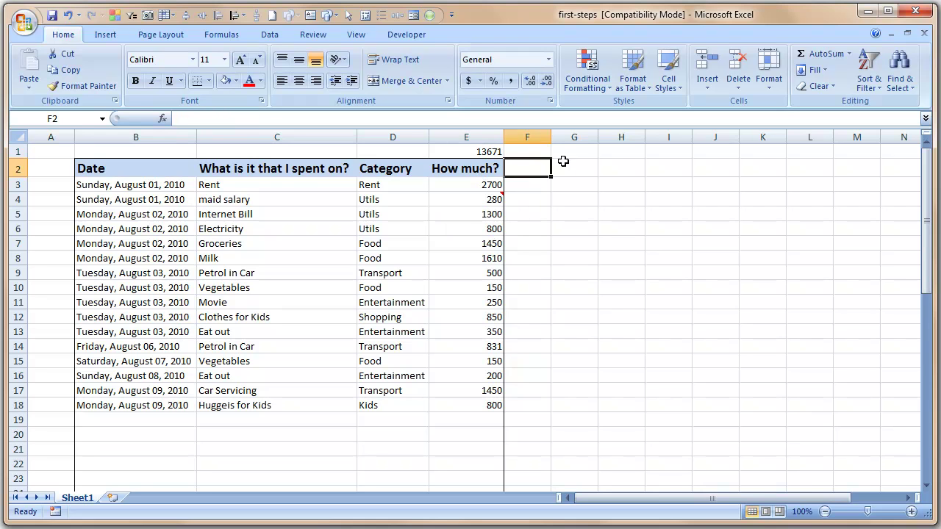
{"action": "left_click", "coordinate": [540, 147]}
{"action": "type", "text": "="}
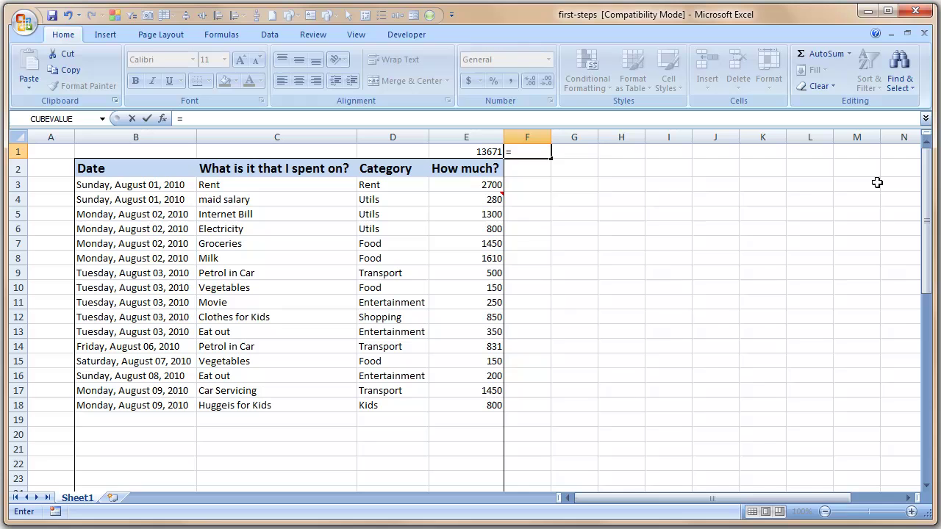
{"action": "type", "text": "sum("}
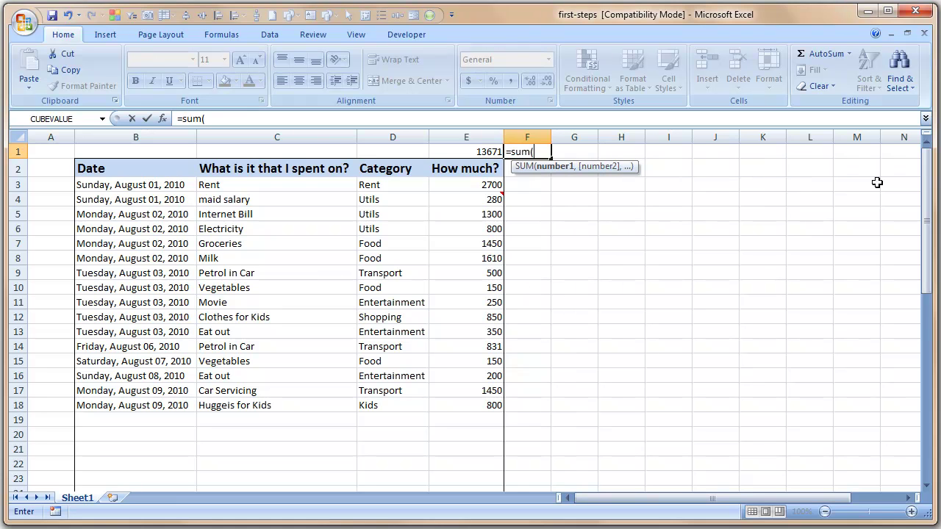
{"action": "type", "text": "100,200,"}
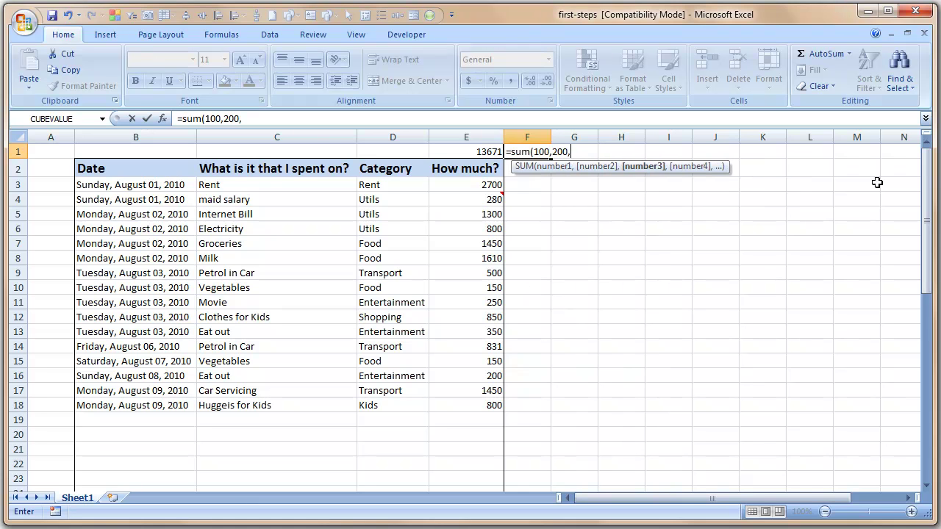
{"action": "type", "text": "300)"}
{"action": "key", "text": "Return"}
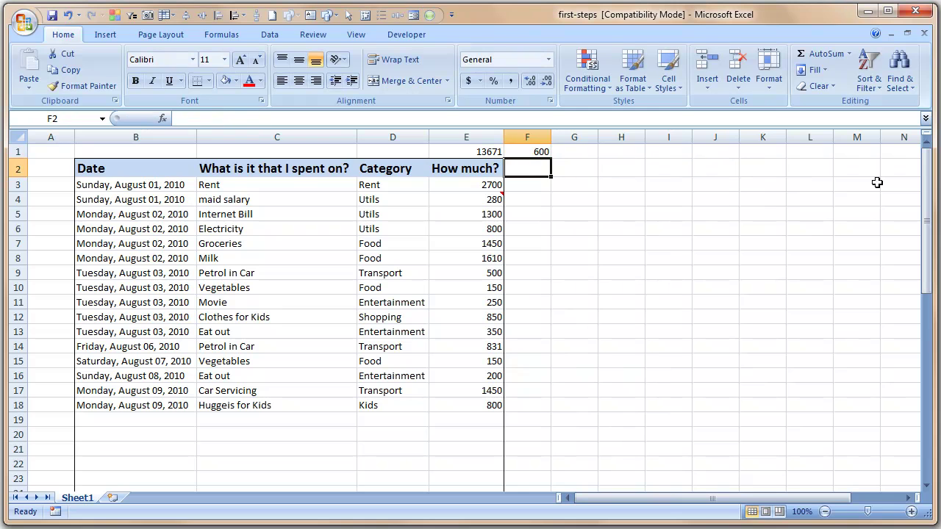
Enter the formula =COUNT(1,2,3,4,5) in cell F2 to count five typed numbers
{"action": "key", "text": "F2"}
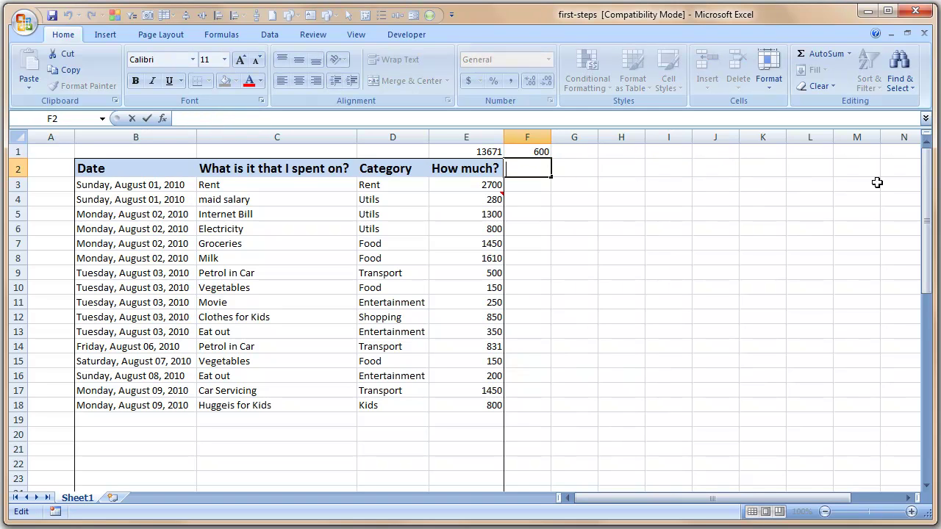
{"action": "type", "text": "=coun"}
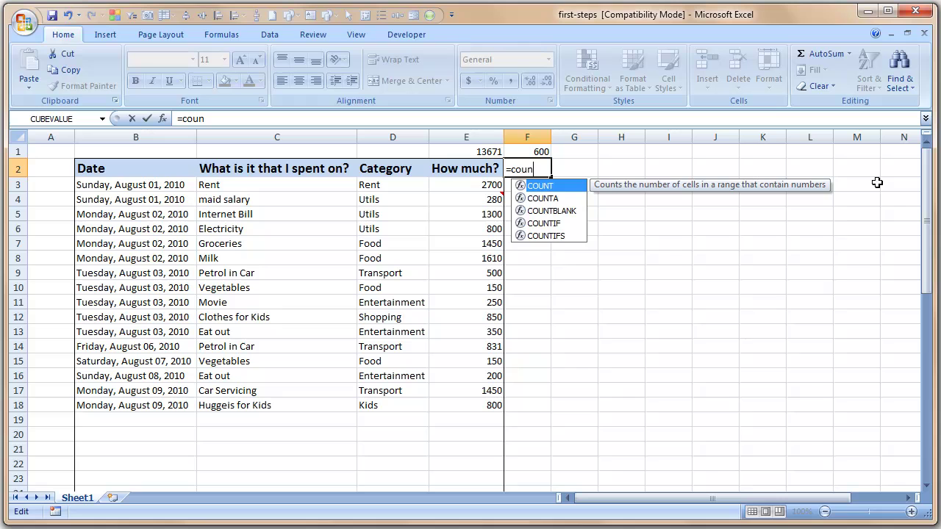
{"action": "type", "text": "t("}
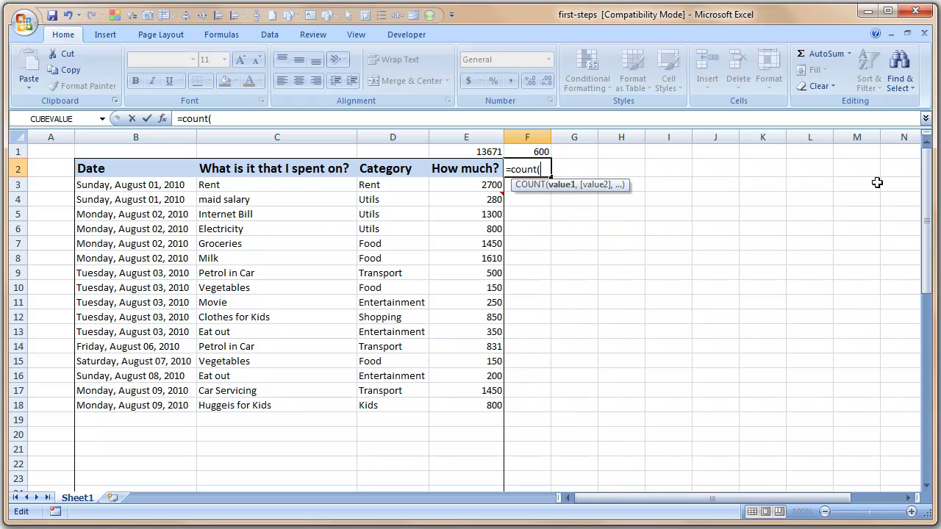
{"action": "type", "text": "1,2,3"}
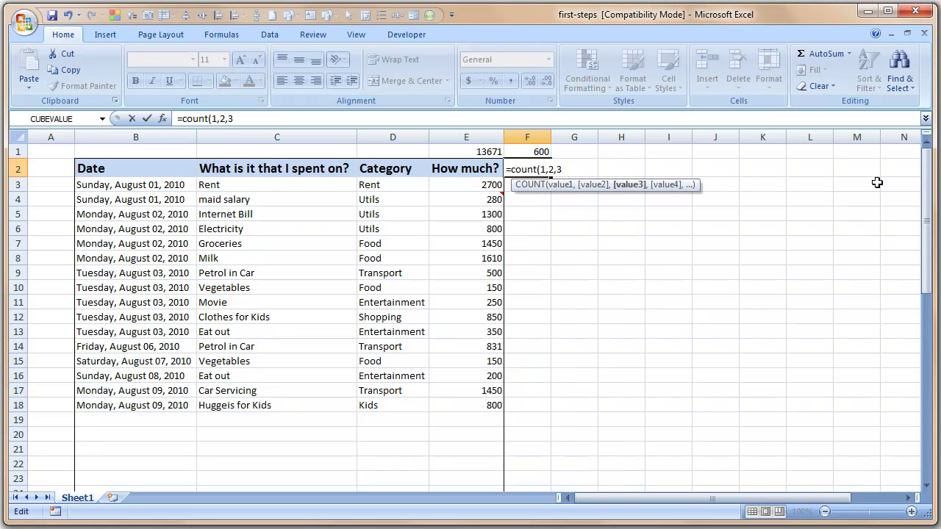
{"action": "type", "text": ",4,5)"}
{"action": "key", "text": "Return"}
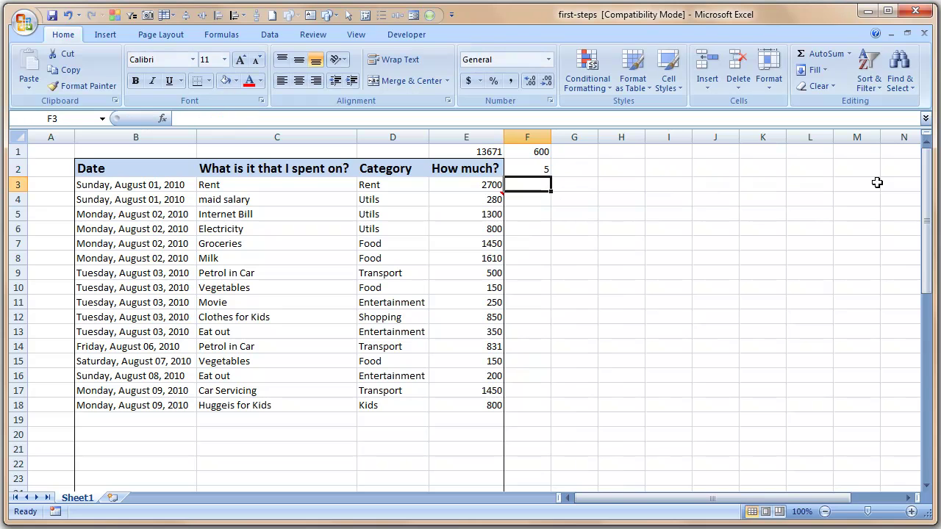
Enter the formula =COUNT(E3:E18) in cell F3 to count the amounts in the How much? column
{"action": "type", "text": "=count("}
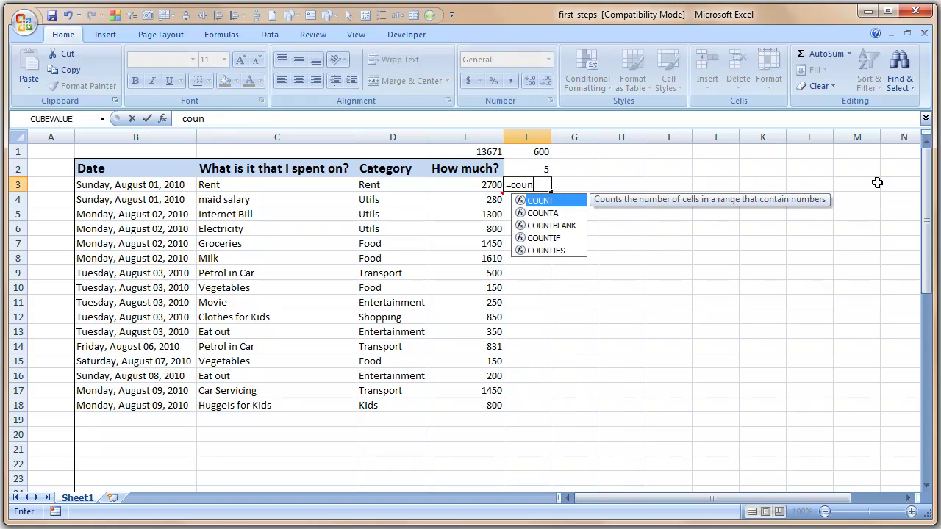
{"action": "key", "text": "Left"}
{"action": "key", "text": "shift+Down"}
{"action": "key", "text": "shift+Down"}
{"action": "key", "text": "shift+Down"}
{"action": "key", "text": "shift+Down"}
{"action": "key", "text": "shift+Down"}
{"action": "key", "text": "shift+Down"}
{"action": "key", "text": "shift+Down"}
{"action": "key", "text": "shift+Down"}
{"action": "key", "text": "shift+Down"}
{"action": "key", "text": "shift+Down"}
{"action": "key", "text": "shift+Down"}
{"action": "key", "text": "shift+Down"}
{"action": "key", "text": "shift+Down"}
{"action": "key", "text": "shift+Down"}
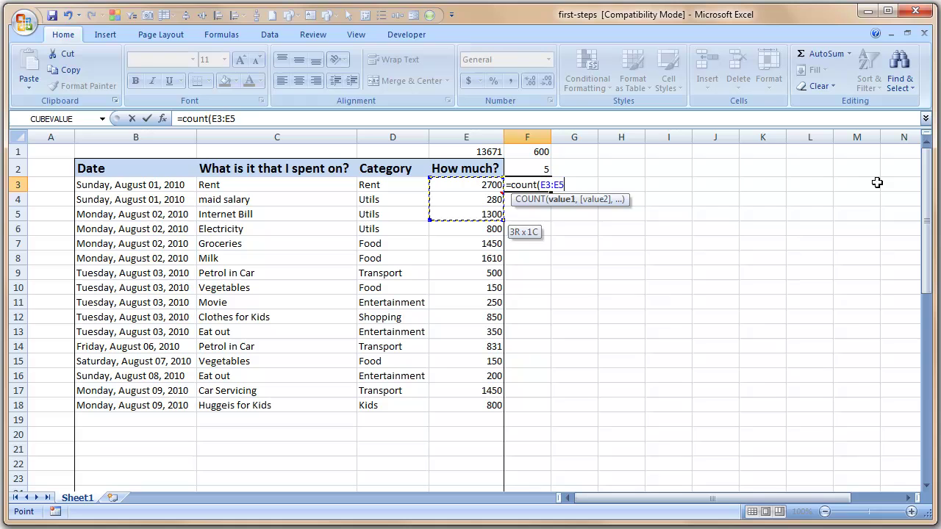
{"action": "key", "text": "shift+Down"}
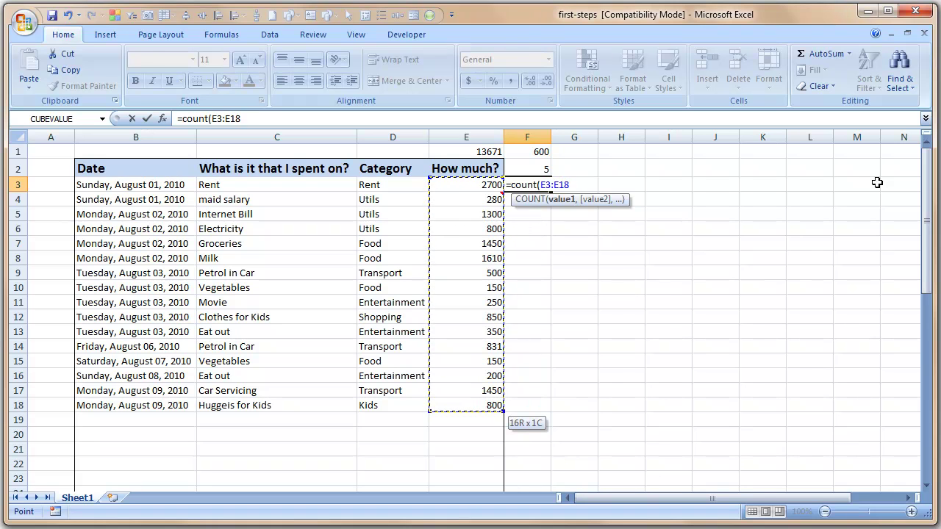
{"action": "type", "text": ")"}
{"action": "key", "text": "Return"}
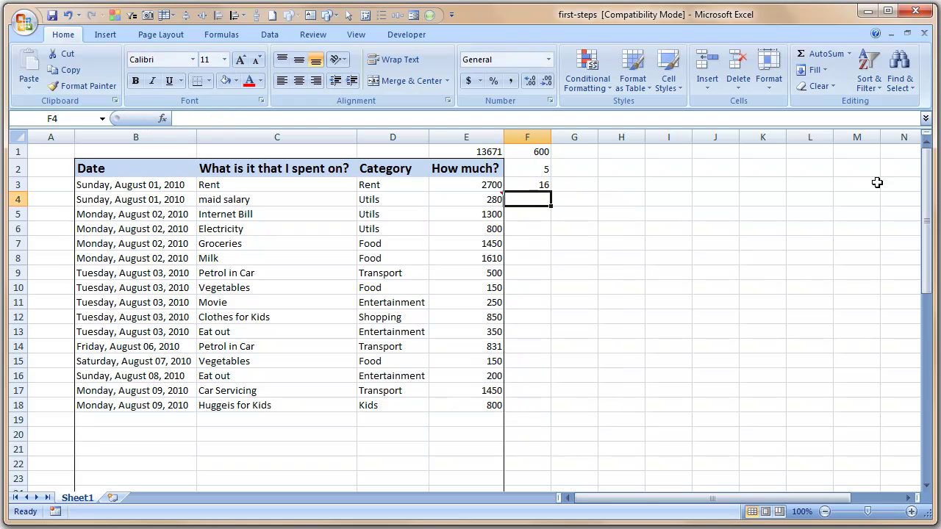
Enter the formula =COUNT(D3:D18) in cell F4 to count the entries in the Category column
{"action": "type", "text": "=count("}
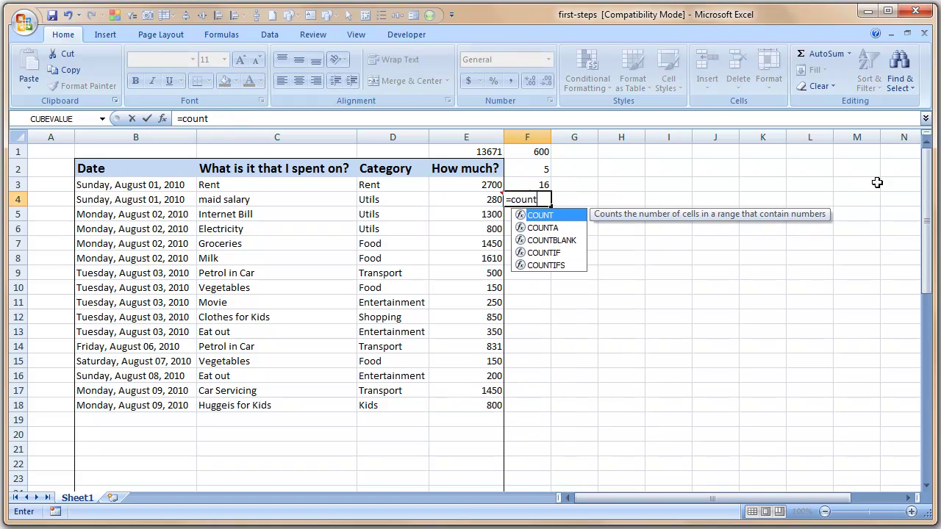
{"action": "key", "text": "Left"}
{"action": "key", "text": "Left"}
{"action": "key", "text": "Up"}
{"action": "key", "text": "shift+Down"}
{"action": "key", "text": "shift+Down"}
{"action": "key", "text": "shift+Down"}
{"action": "key", "text": "shift+Down"}
{"action": "key", "text": "shift+Down"}
{"action": "key", "text": "shift+Down"}
{"action": "key", "text": "shift+Down"}
{"action": "key", "text": "shift+Down"}
{"action": "key", "text": "shift+Down"}
{"action": "key", "text": "shift+Down"}
{"action": "key", "text": "shift+Down"}
{"action": "key", "text": "shift+Down"}
{"action": "key", "text": "shift+Down"}
{"action": "key", "text": "shift+Down"}
{"action": "key", "text": "shift+Down"}
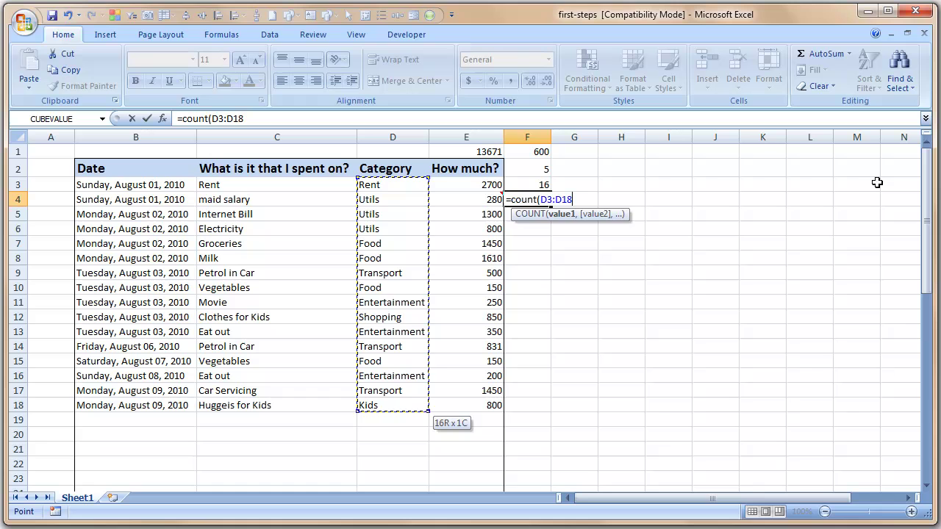
{"action": "type", "text": ")"}
{"action": "key", "text": "Return"}
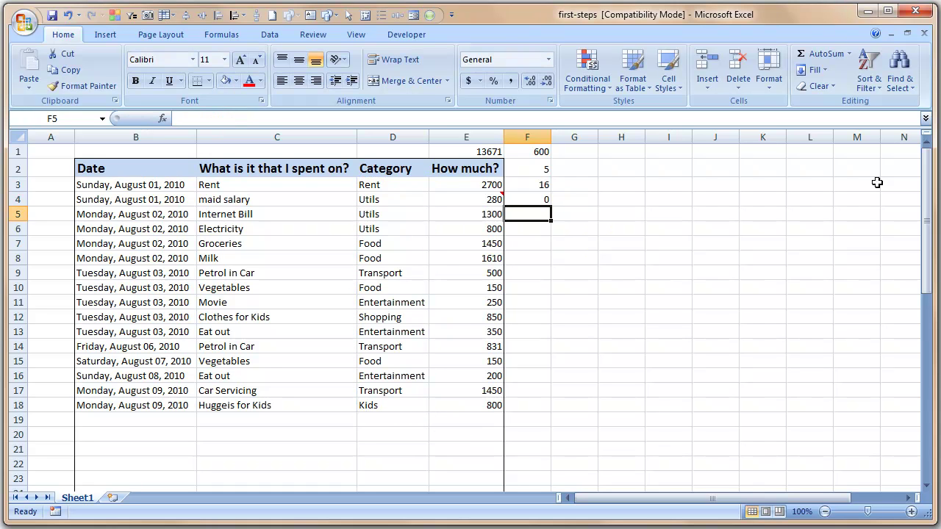
Open the COUNT formula in F4 to examine its referenced range, and leave it unedited
{"action": "key", "text": "Up"}
{"action": "key", "text": "F2"}
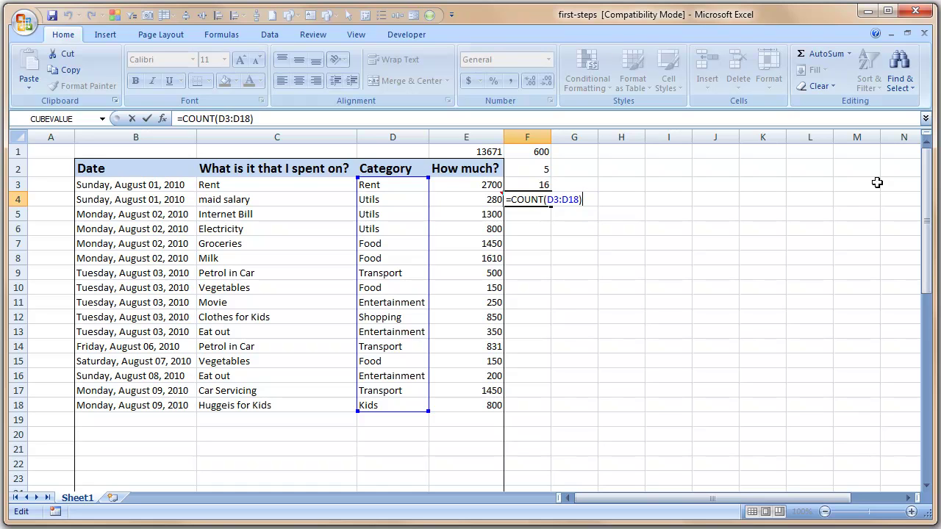
{"action": "key", "text": "ctrl+Return"}
Re-enter the formula =COUNT(D3:D18) in cell F4, selecting the filled Category cells as its range
{"action": "type", "text": "=count("}
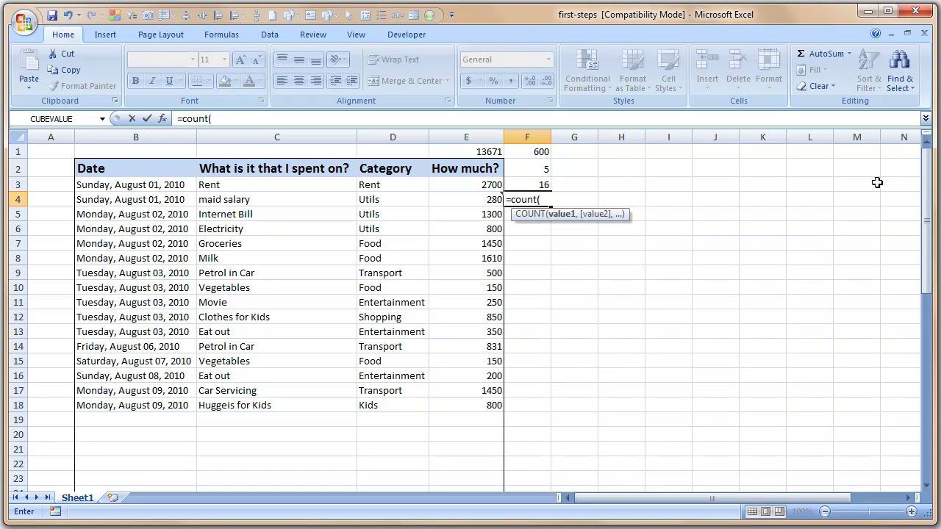
{"action": "key", "text": "Left"}
{"action": "key", "text": "Left"}
{"action": "key", "text": "Left"}
{"action": "key", "text": "Right"}
{"action": "key", "text": "Up"}
{"action": "key", "text": "ctrl+shift+Down"}
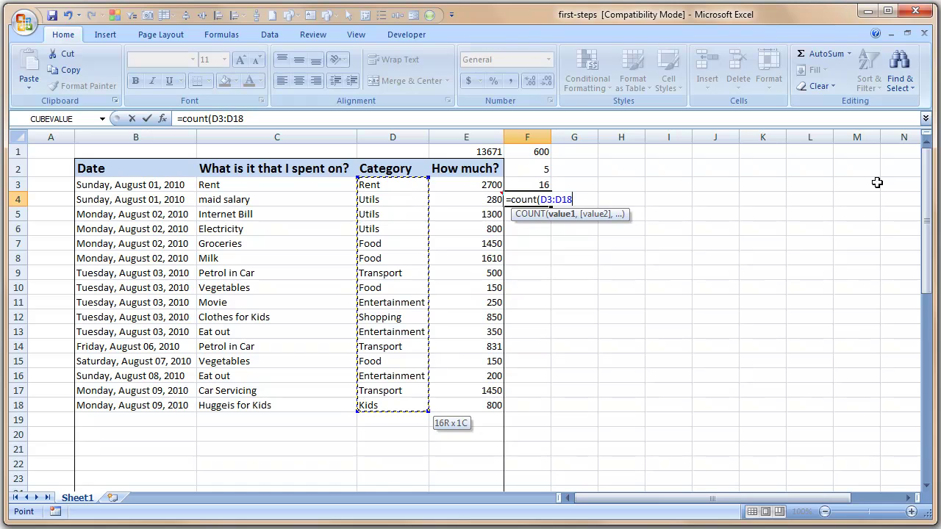
{"action": "key", "text": "ctrl+Return"}
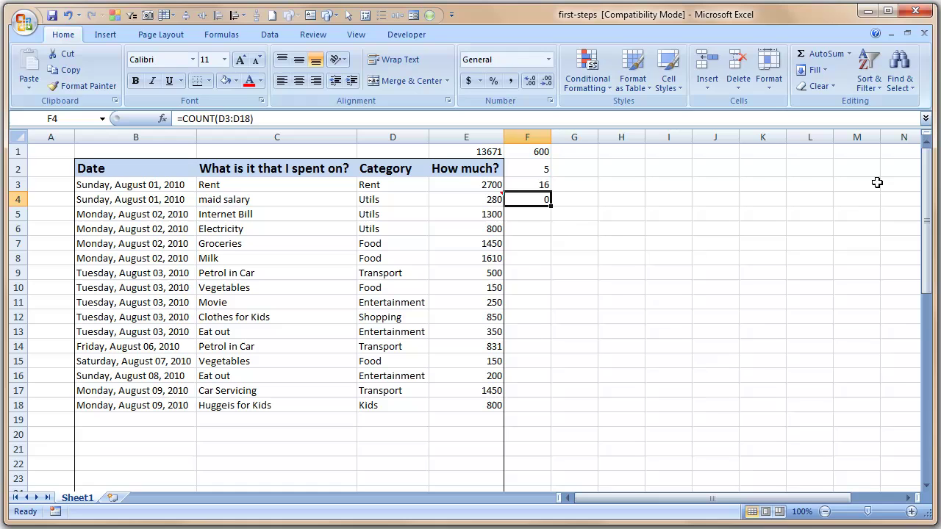
Clear the practice SUM and COUNT formulas from cells F1:F4
{"action": "key", "text": "Up"}
{"action": "key", "text": "Up"}
{"action": "key", "text": "Up"}
{"action": "key", "text": "shift+Down"}
{"action": "key", "text": "shift+Down"}
{"action": "key", "text": "shift+Down"}
{"action": "key", "text": "Delete"}
Enter the labels >1000 in cell F3 and <1000 in cell F4, beside the first two expense amounts
{"action": "key", "text": "Down"}
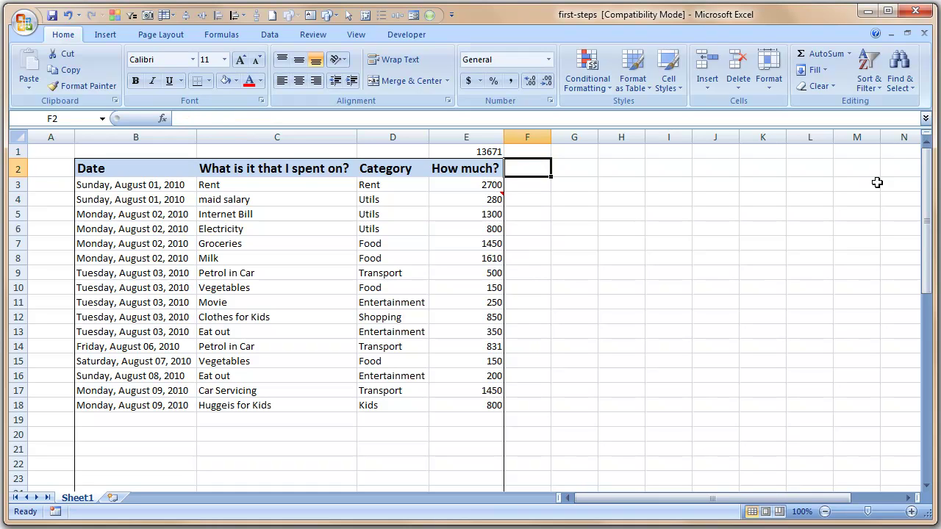
{"action": "key", "text": "Down"}
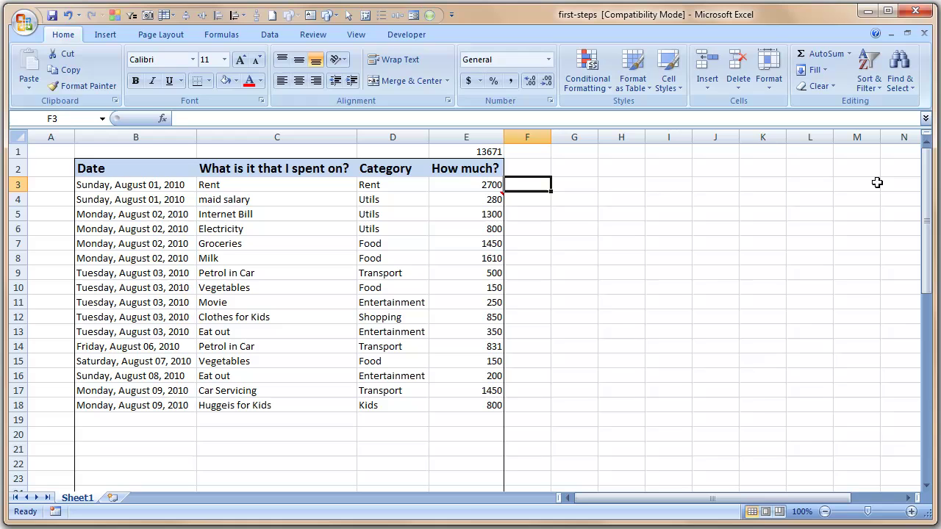
{"action": "key", "text": "Up"}
{"action": "key", "text": "Down"}
{"action": "type", "text": ">1000"}
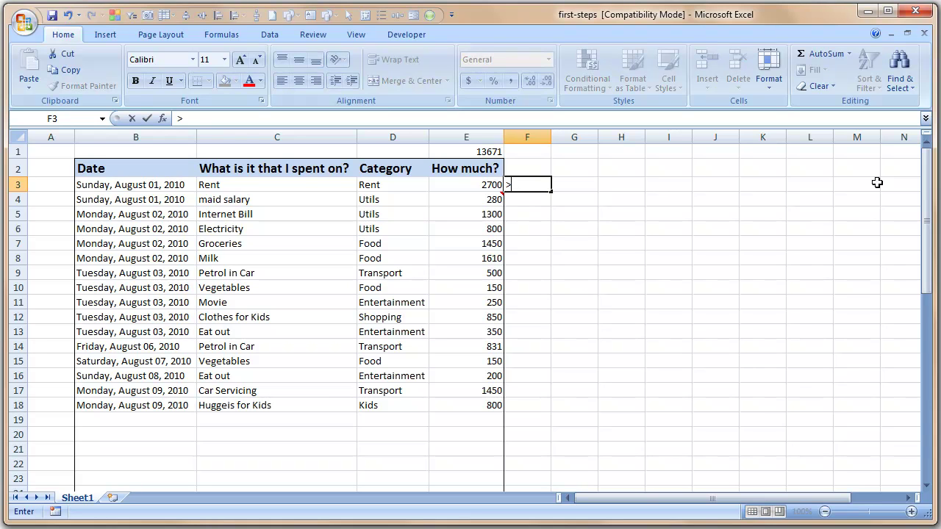
{"action": "key", "text": "Return"}
{"action": "type", "text": "<1000"}
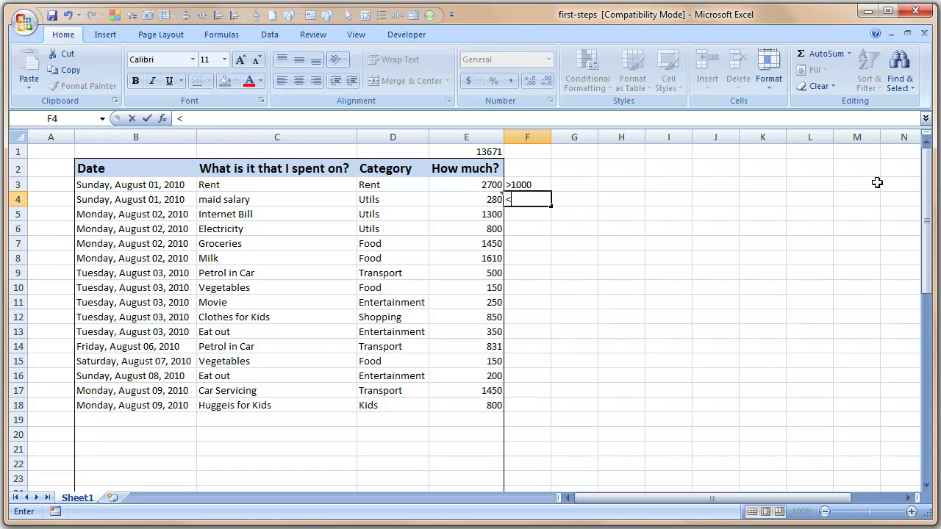
{"action": "key", "text": "Return"}
{"action": "key", "text": "Up"}
{"action": "key", "text": "Up"}
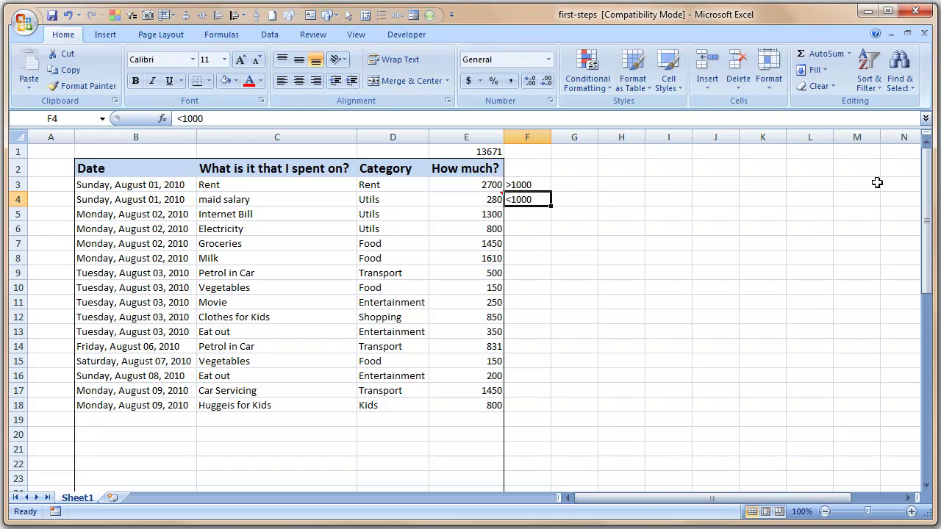
{"action": "key", "text": "Up"}
{"action": "key", "text": "Down"}
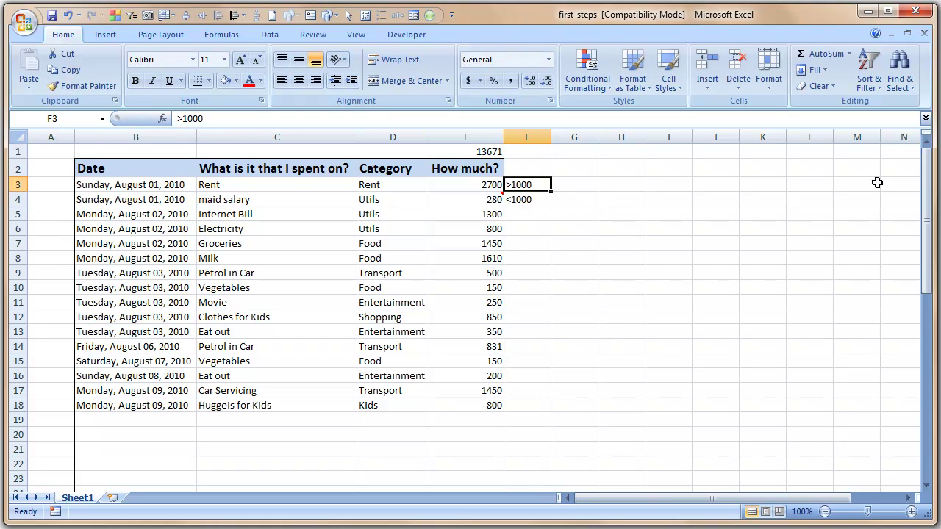
{"action": "key", "text": "Down"}
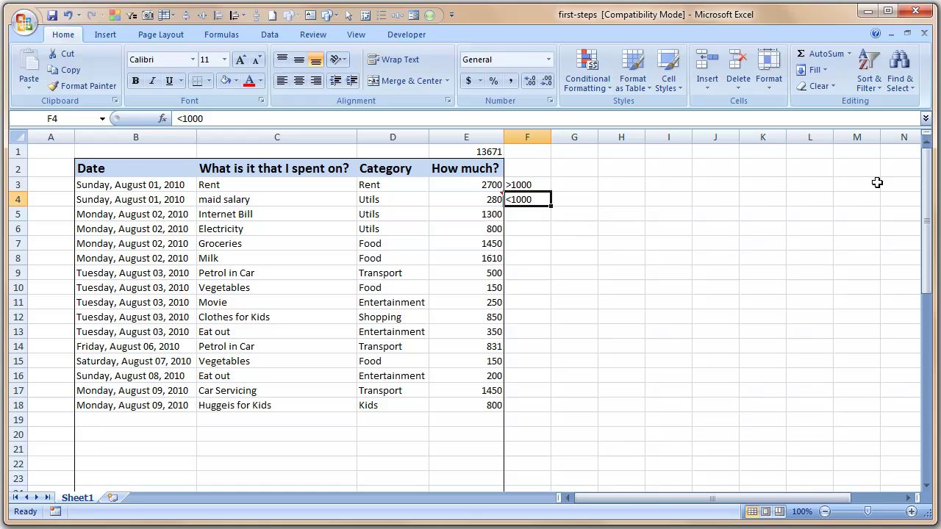
Replace the labels in F3 and F4 with "More than 1k" and "Less than 1k"
{"action": "key", "text": "Up"}
{"action": "key", "text": "Delete"}
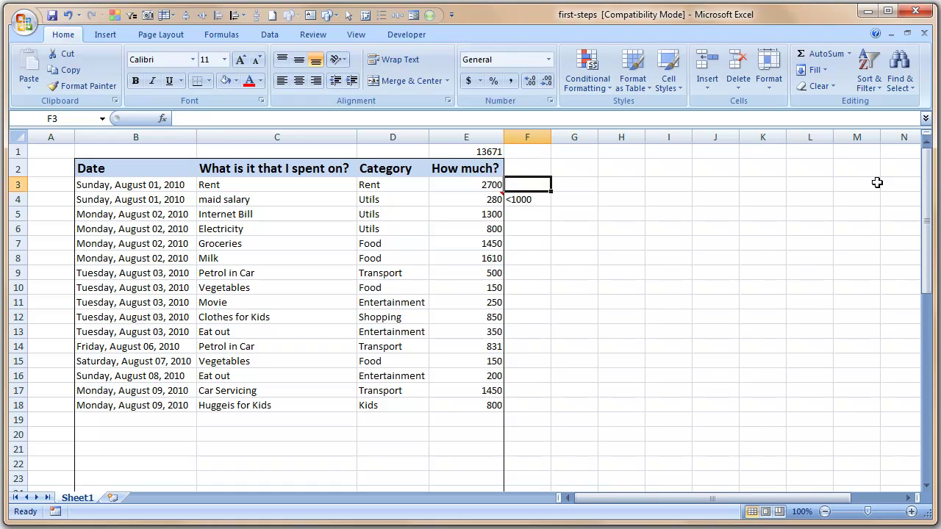
{"action": "type", "text": "\""}
{"action": "key", "text": "BackSpace"}
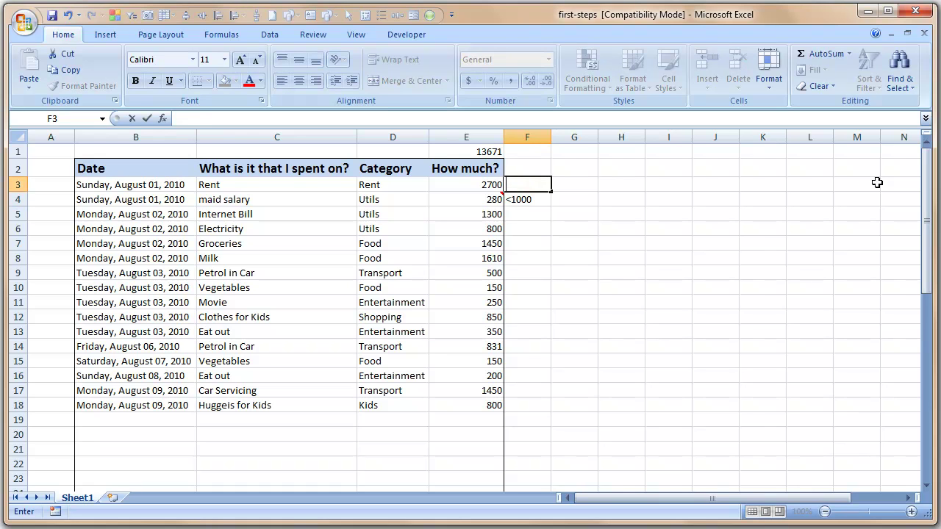
{"action": "type", "text": "More than 1"}
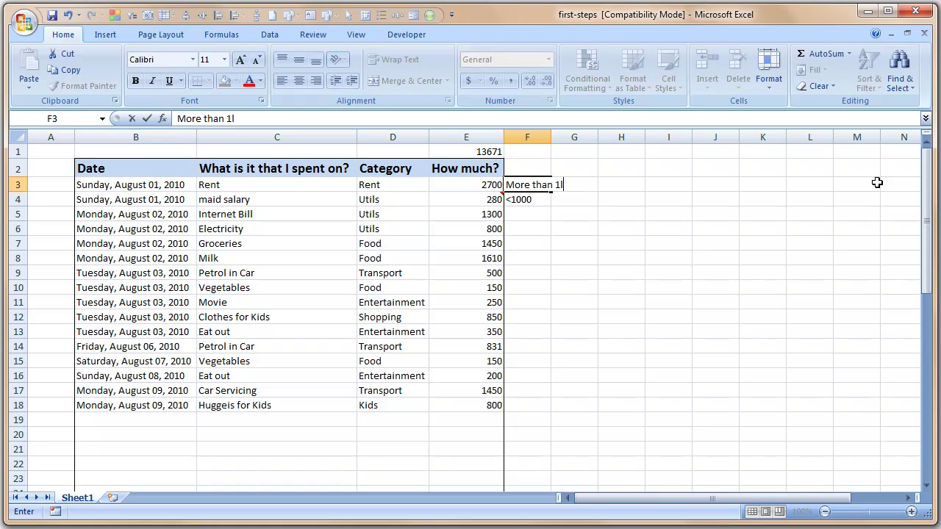
{"action": "type", "text": "k"}
{"action": "key", "text": "Return"}
{"action": "type", "text": "Less than 1k"}
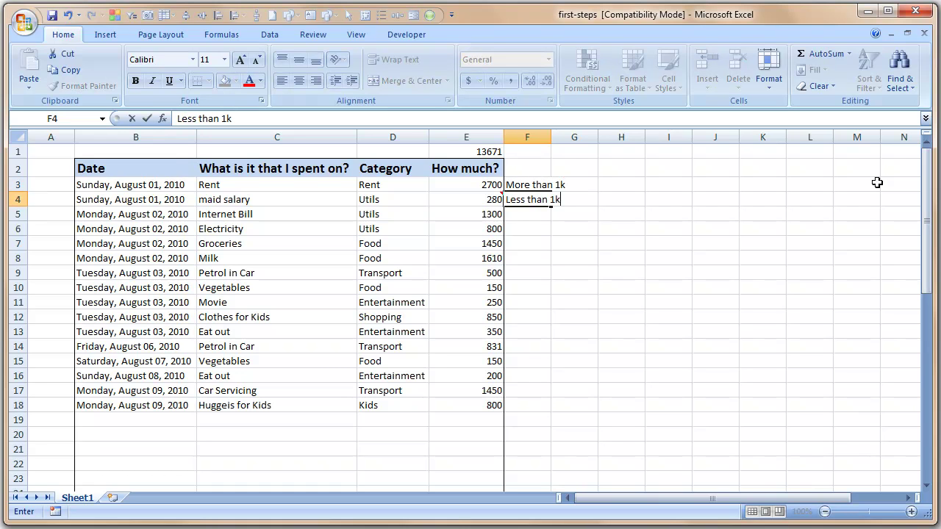
{"action": "key", "text": "Return"}
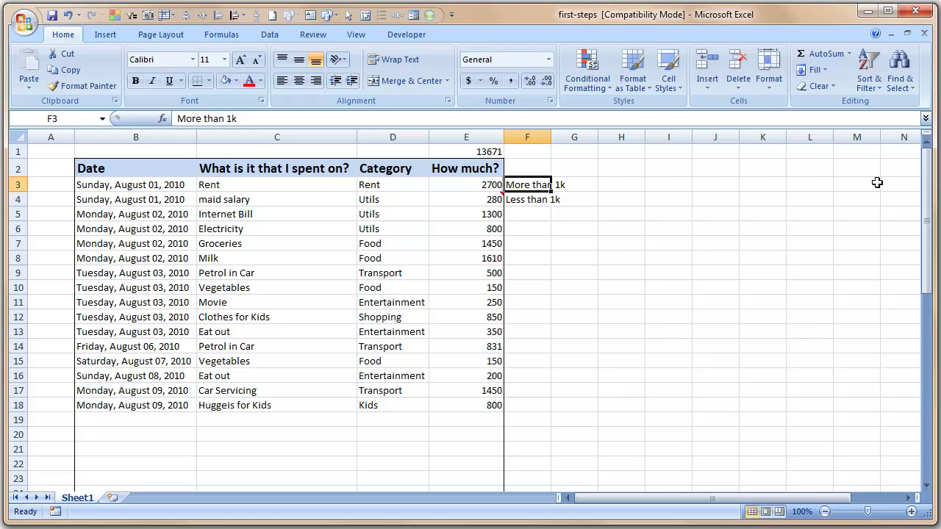
{"action": "key", "text": "Up"}
{"action": "key", "text": "Down"}
{"action": "type", "text": "="}
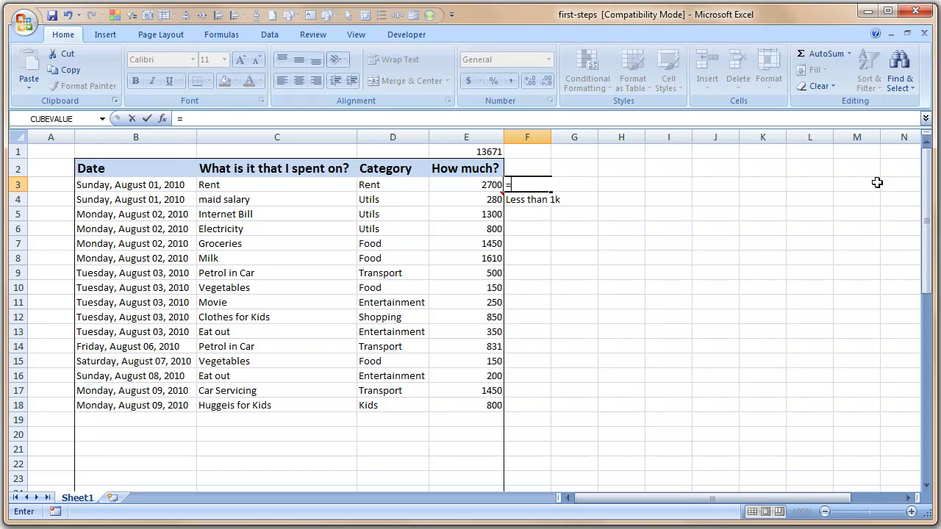
{"action": "type", "text": "if("}
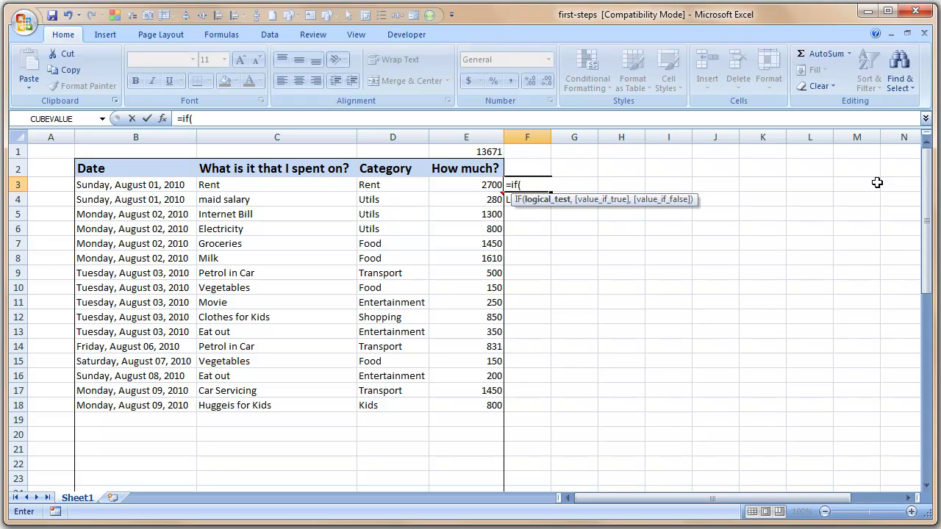
{"action": "key", "text": "Escape"}
Replace the label in cell F3 with the formula =IF(E3>1000,"More than 1k","Less than 1k")
{"action": "key", "text": "Left"}
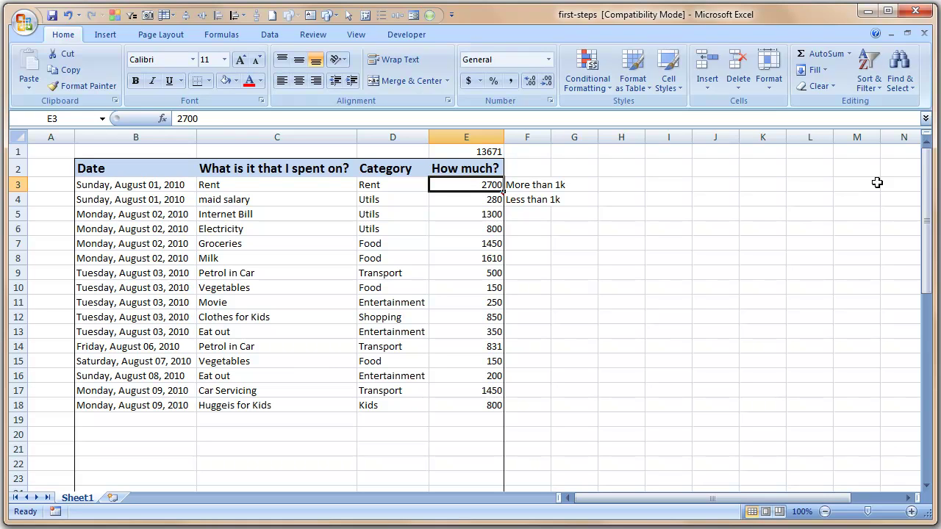
{"action": "key", "text": "Right"}
{"action": "type", "text": "=if("}
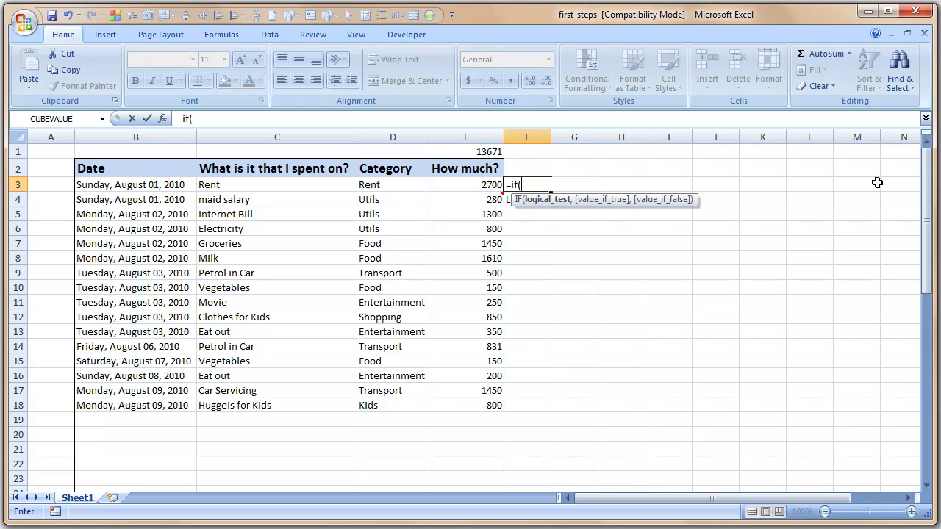
{"action": "key", "text": "Left"}
{"action": "type", "text": ">1000,\""}
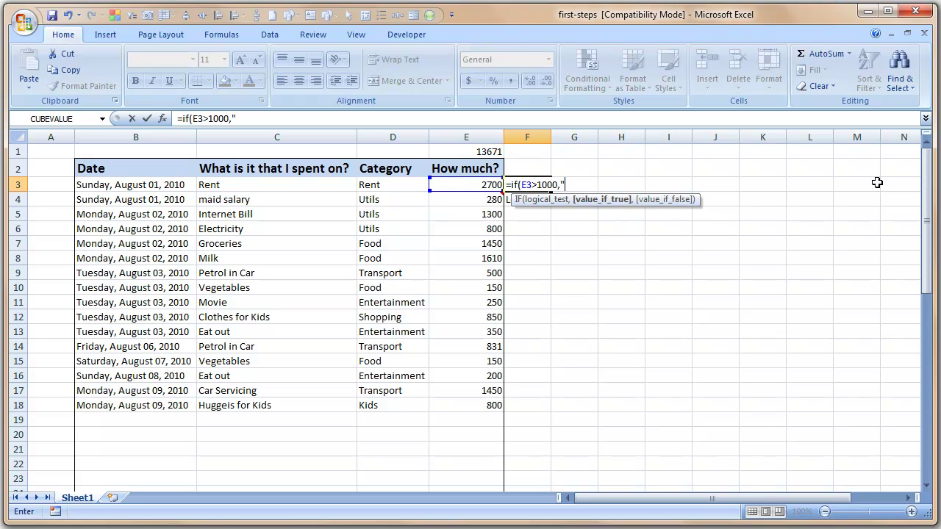
{"action": "type", "text": "More than 1k\""}
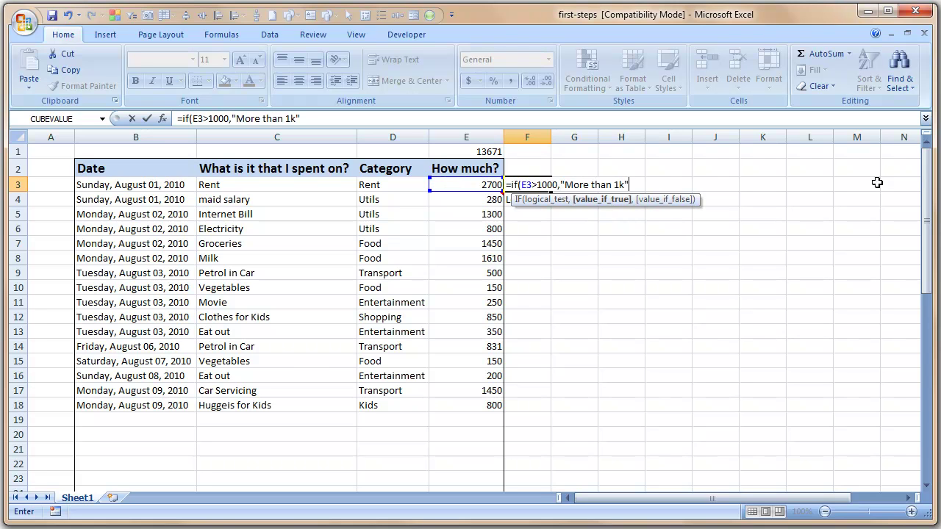
{"action": "type", "text": ",\"Less t"}
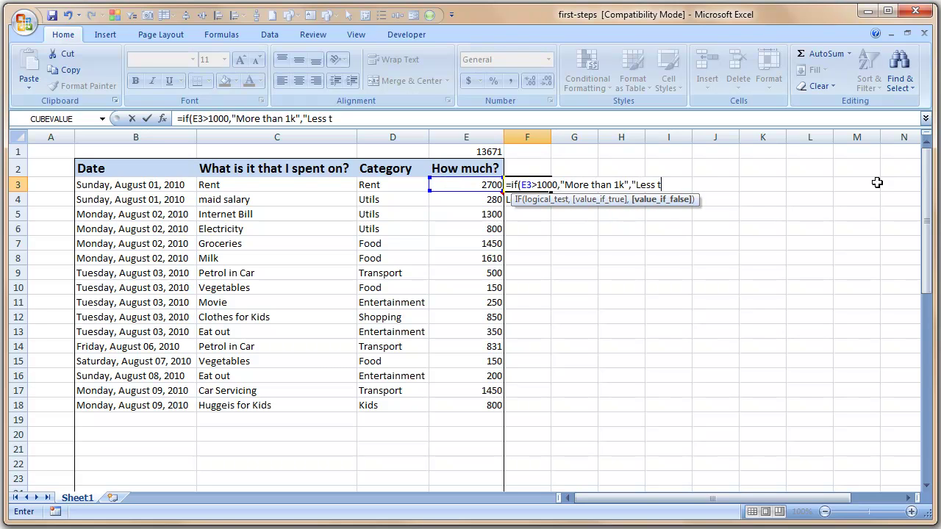
{"action": "type", "text": "han 1k\")"}
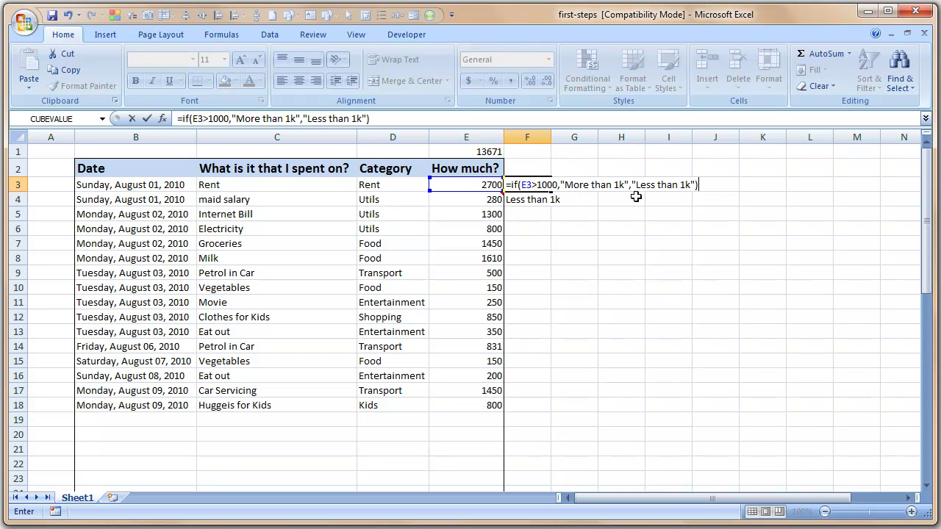
{"action": "key", "text": "Return"}
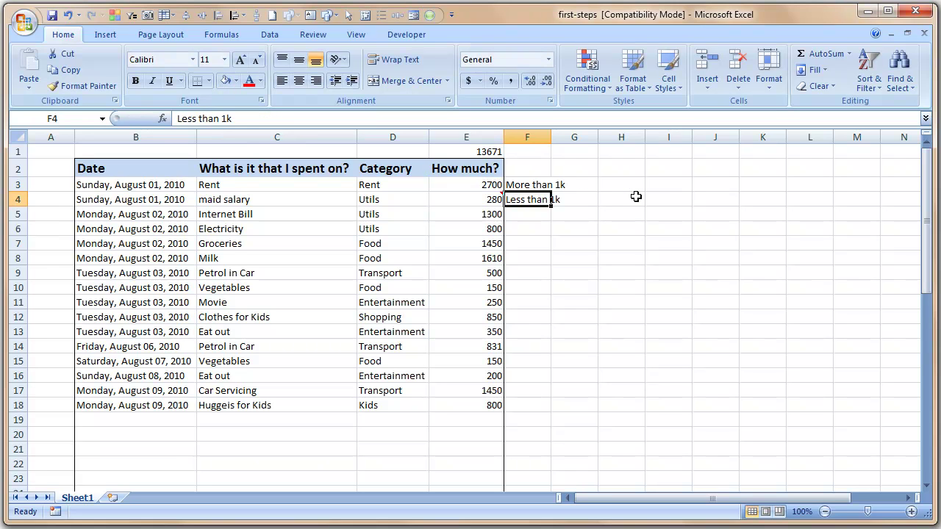
Fill the IF formula from F3 down through F18 and auto-fit the width of column F
{"action": "key", "text": "Up"}
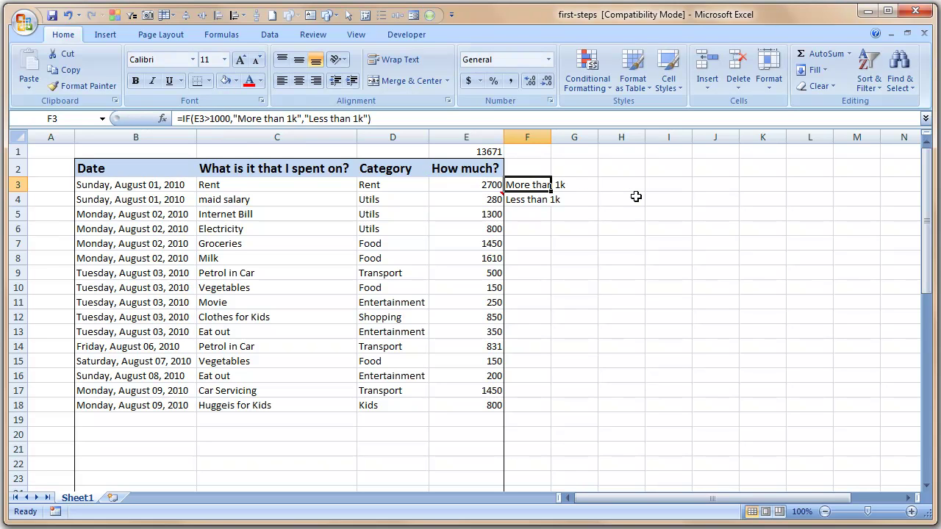
{"action": "left_click", "coordinate": [551, 191]}
{"action": "left_click_drag", "start_coordinate": [551, 193], "coordinate": [554, 412]}
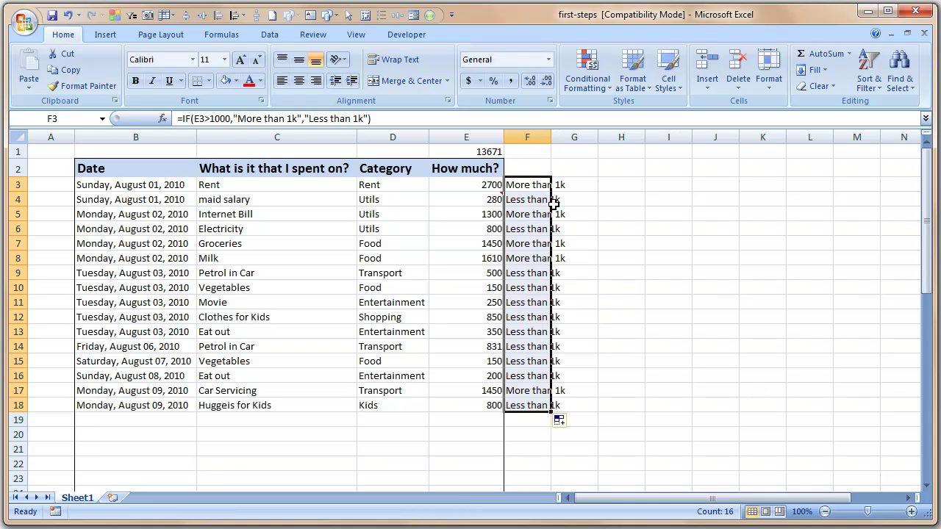
{"action": "double_click", "coordinate": [551, 136]}
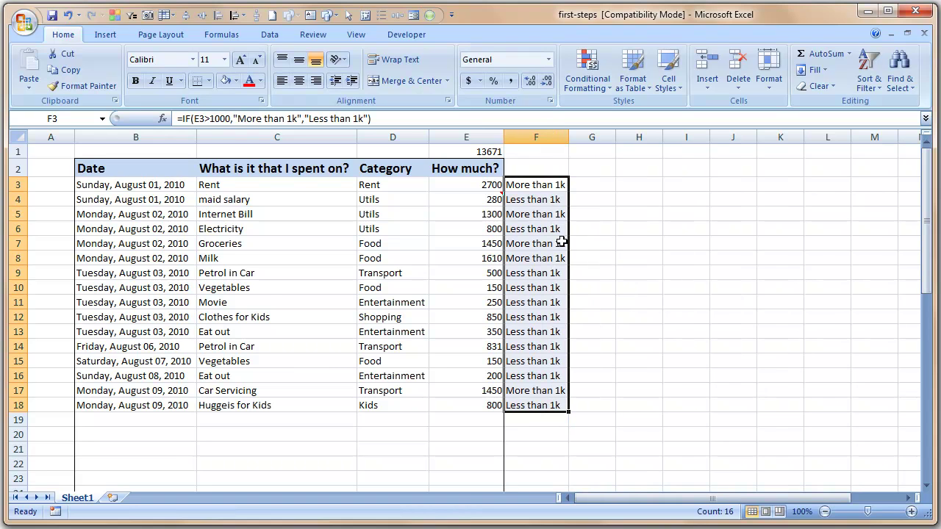
Examine the copied IF formulas in F4 and F16 and compare their cell references with the original in F3
{"action": "left_click", "coordinate": [511, 198]}
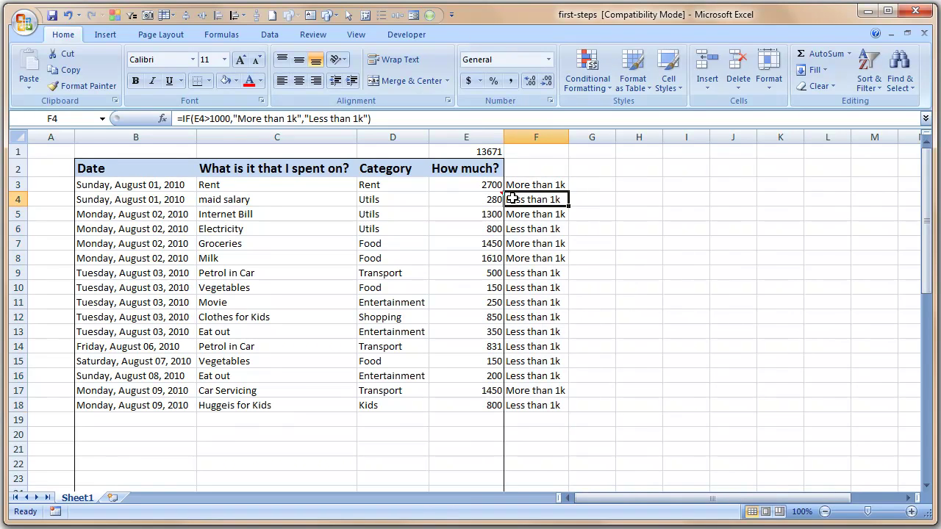
{"action": "left_click", "coordinate": [522, 371]}
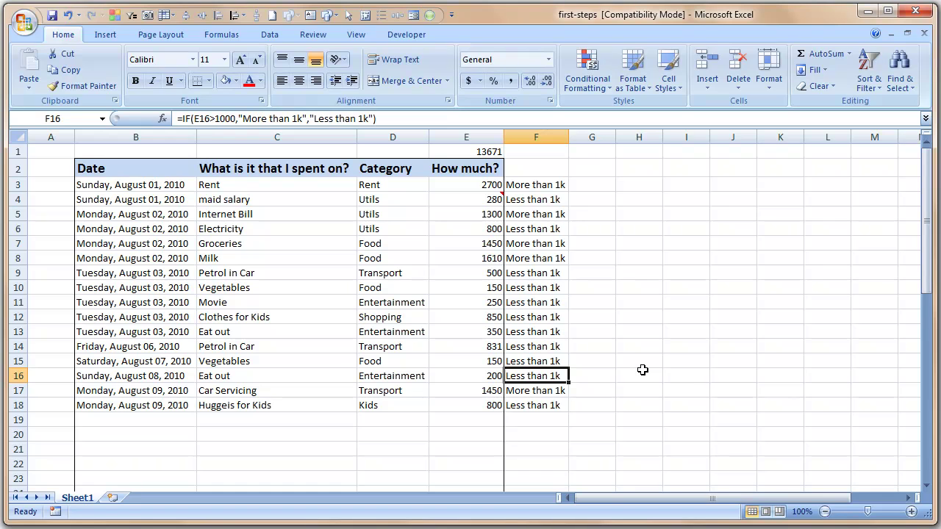
{"action": "key", "text": "F2"}
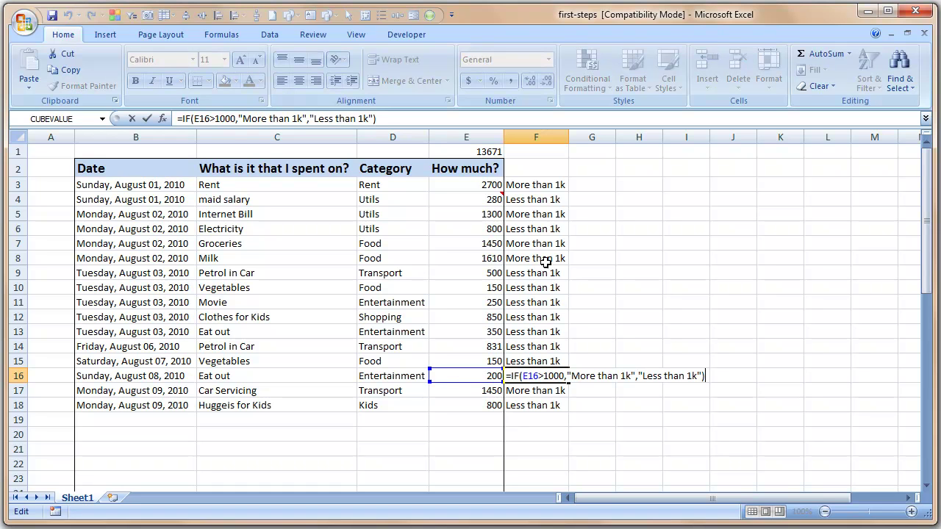
{"action": "key", "text": "Escape"}
{"action": "left_click", "coordinate": [556, 186]}
{"action": "key", "text": "F2"}
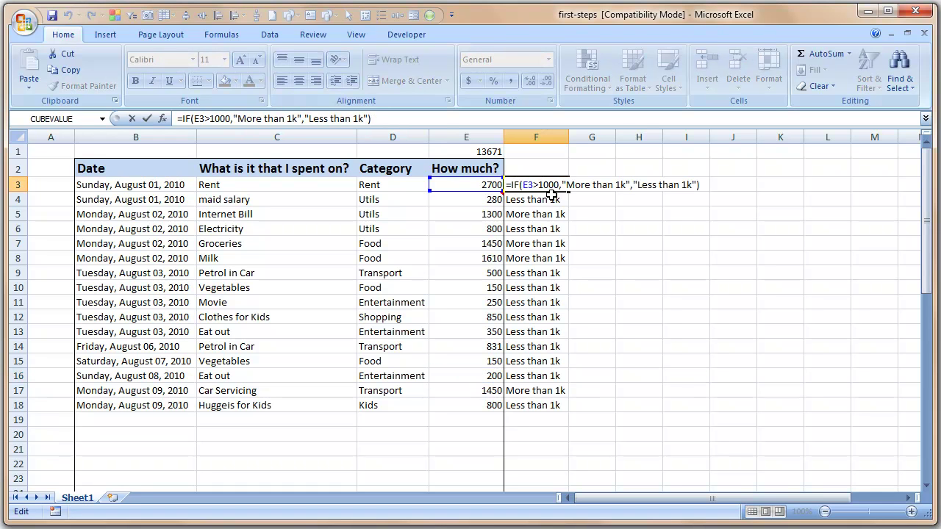
{"action": "key", "text": "Escape"}
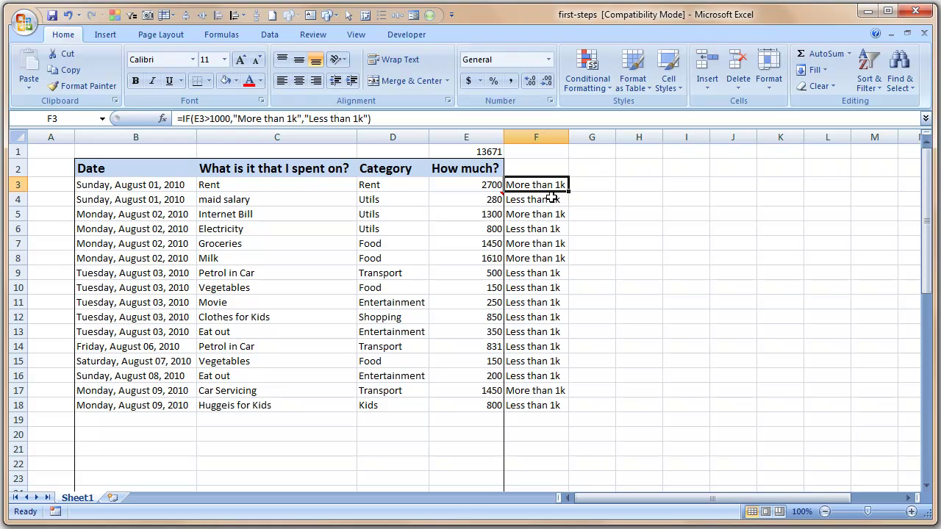
Enter =SUMIF(D3:D18,"Utils",E3:E18) in cell H3 to total the Utils expenses, and review its ranges
{"action": "left_click", "coordinate": [624, 185]}
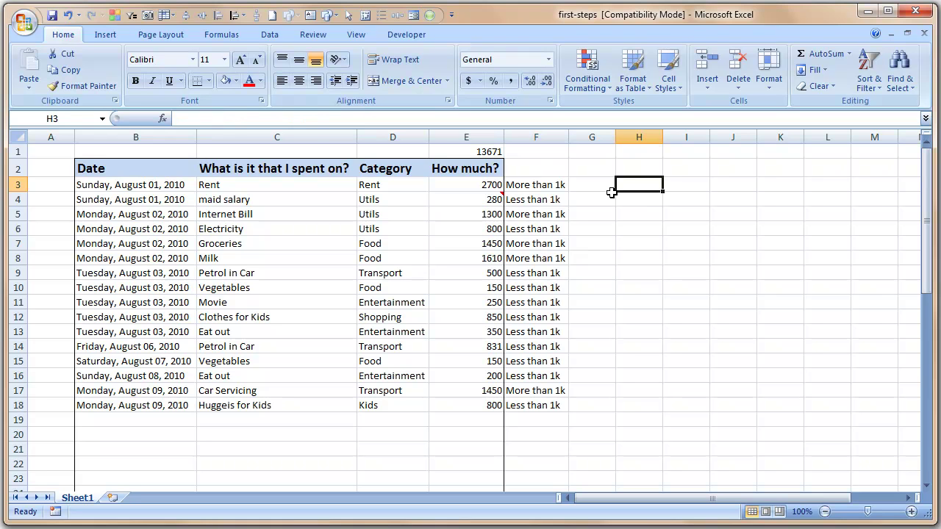
{"action": "type", "text": "="}
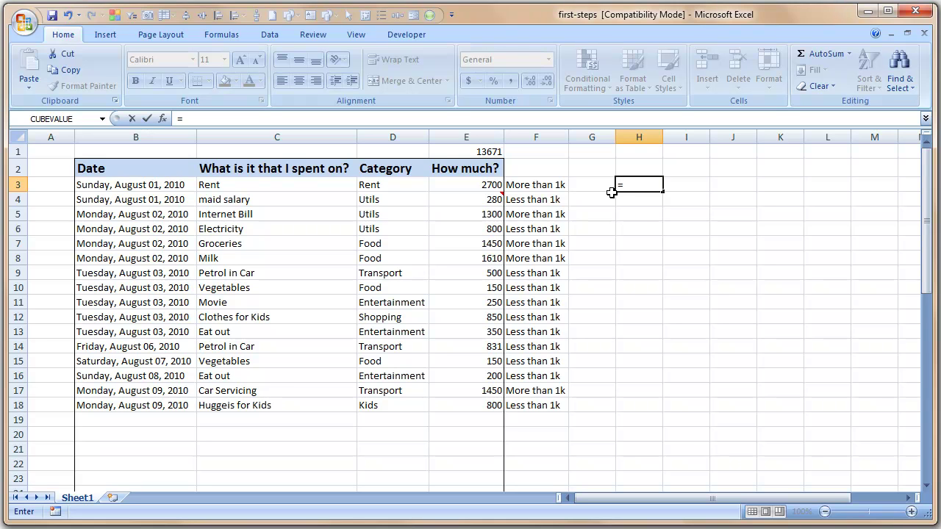
{"action": "type", "text": "sumif("}
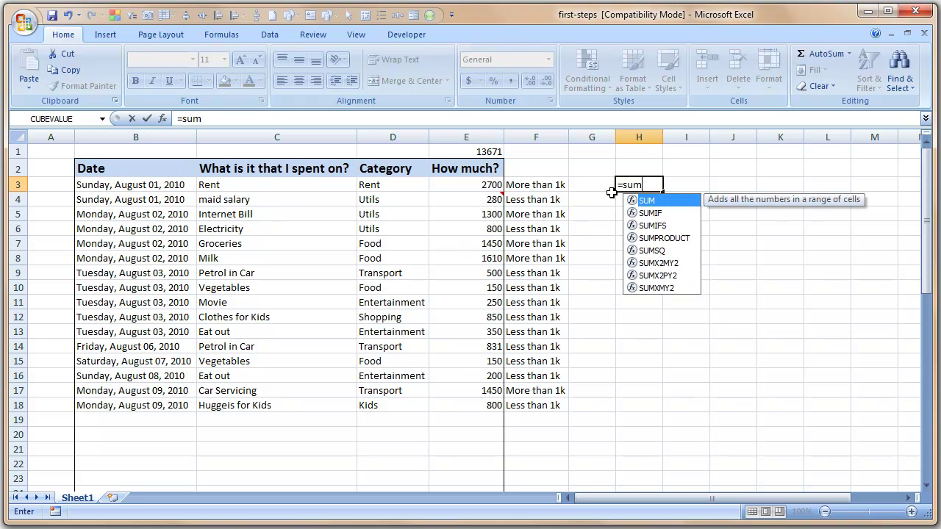
{"action": "key", "text": "Left"}
{"action": "key", "text": "Left"}
{"action": "key", "text": "Left"}
{"action": "key", "text": "Left"}
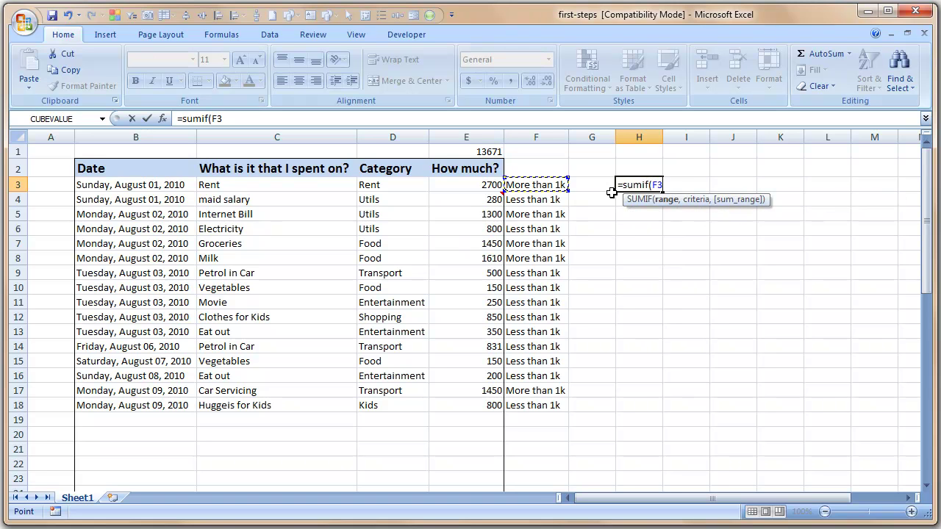
{"action": "key", "text": "ctrl+shift+Down"}
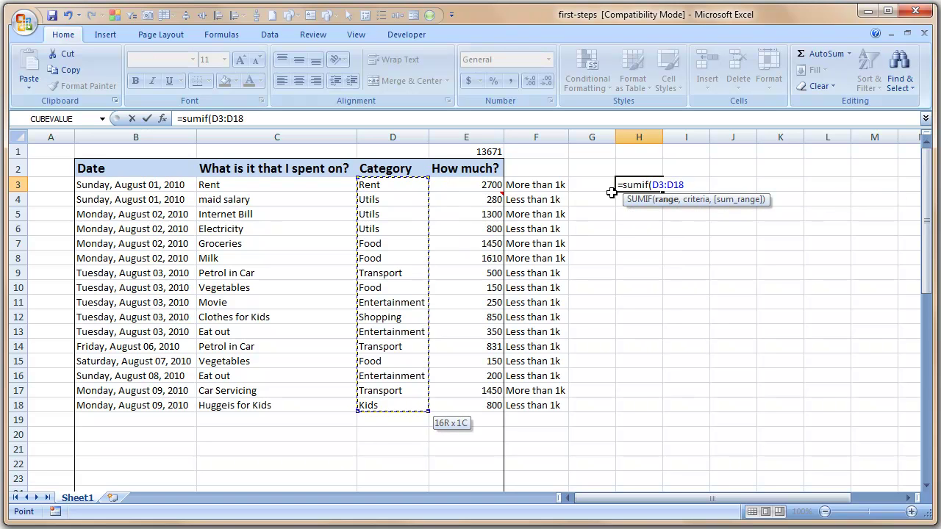
{"action": "type", "text": ",\"U"}
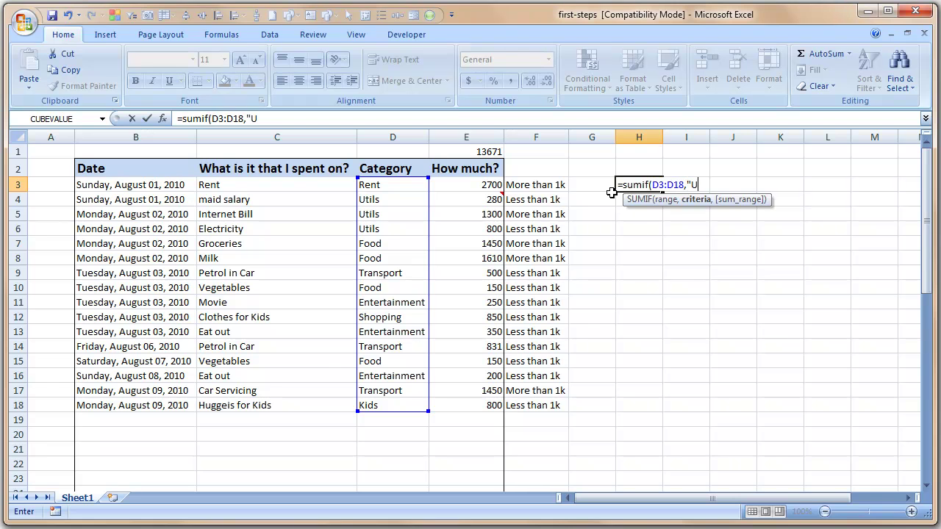
{"action": "type", "text": "tils\","}
{"action": "key", "text": "Left"}
{"action": "key", "text": "Left"}
{"action": "key", "text": "Left"}
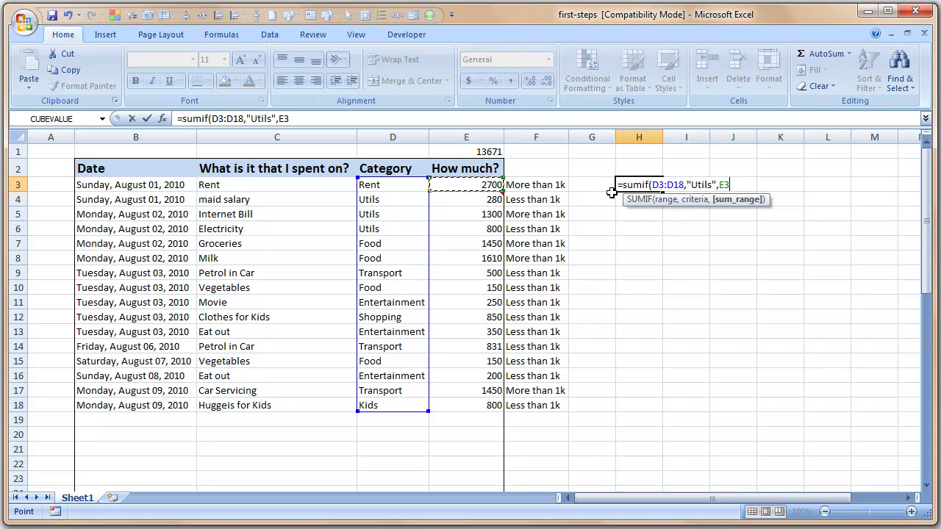
{"action": "key", "text": "ctrl+shift+Down"}
{"action": "type", "text": ")"}
{"action": "key", "text": "Return"}
{"action": "key", "text": "Up"}
{"action": "key", "text": "F2"}
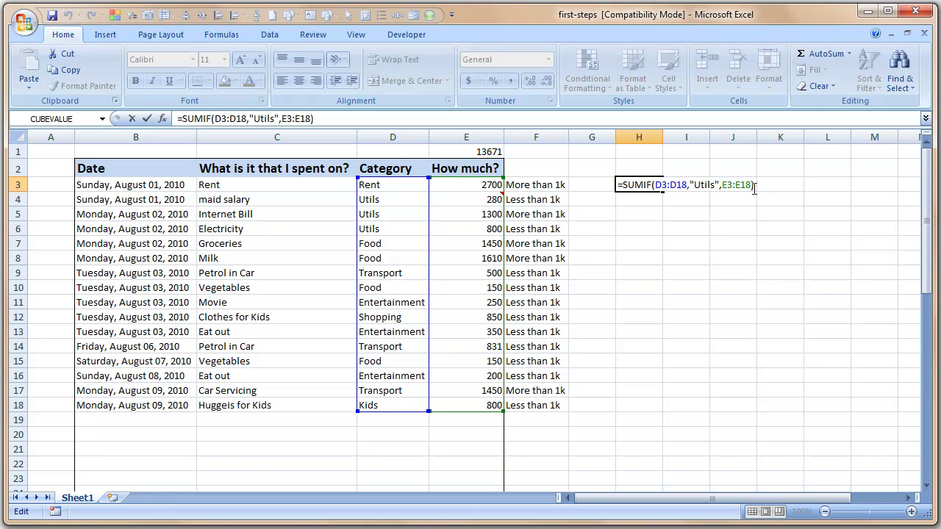
{"action": "key", "text": "Return"}
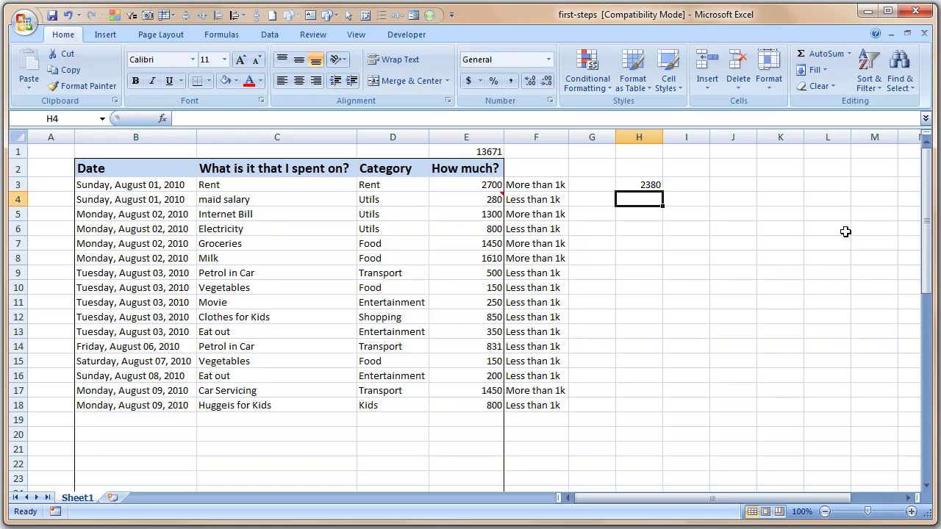
Enter =COUNTIF(D3:D18,"Utils") in cell H4 to count the Utils expenses
{"action": "type", "text": "=count"}
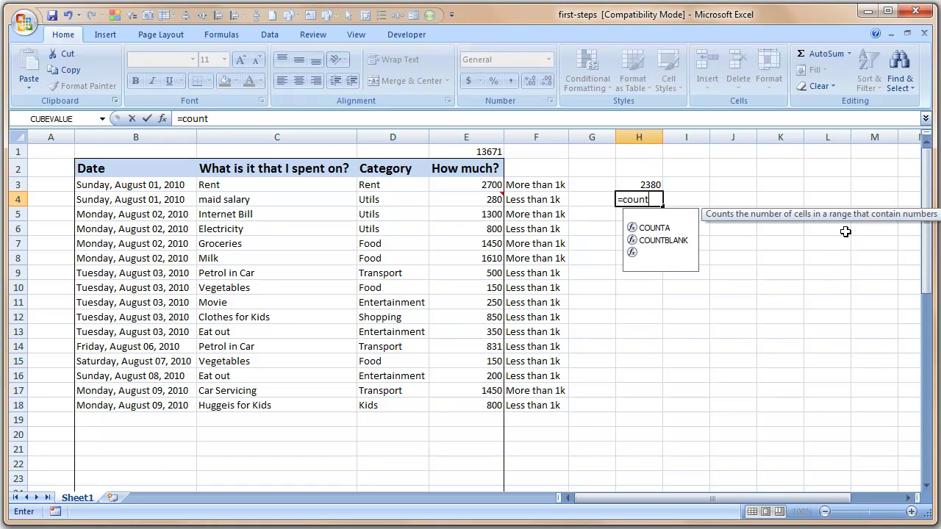
{"action": "type", "text": "if("}
{"action": "key", "text": "Left"}
{"action": "key", "text": "Left"}
{"action": "key", "text": "Left"}
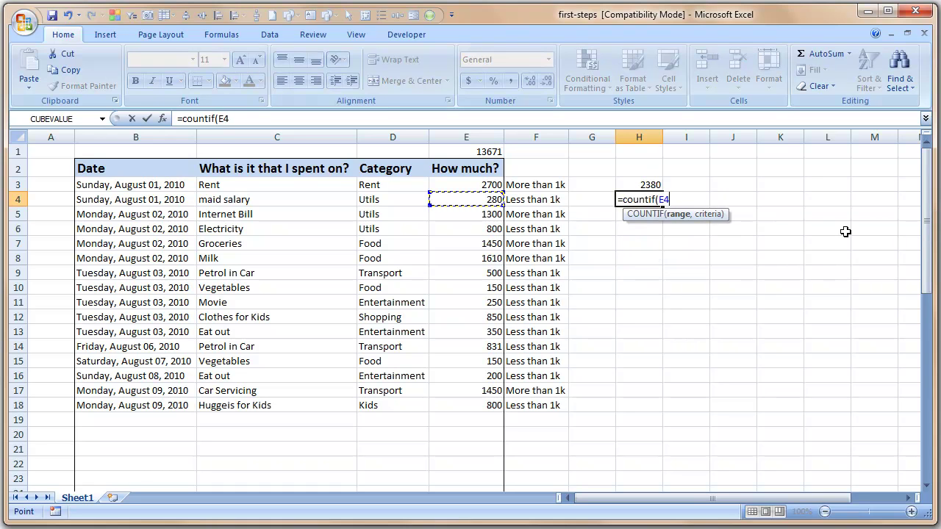
{"action": "key", "text": "Up"}
{"action": "key", "text": "Left"}
{"action": "key", "text": "ctrl+shift+Down"}
{"action": "type", "text": ","}
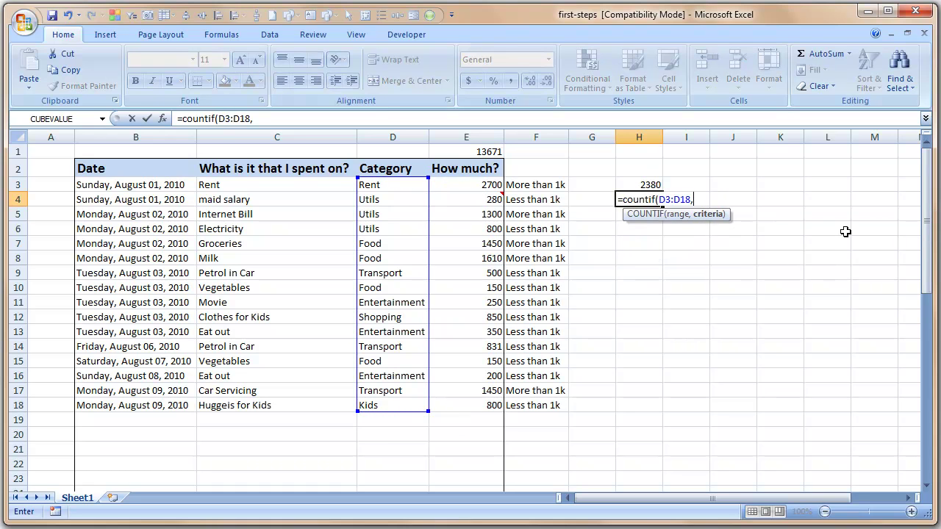
{"action": "type", "text": "\"Utils\")"}
{"action": "key", "text": "Return"}
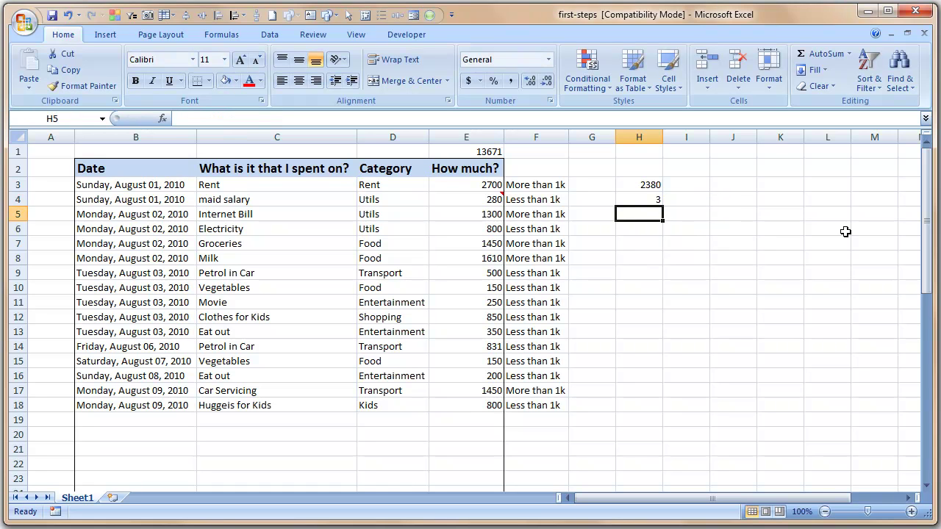